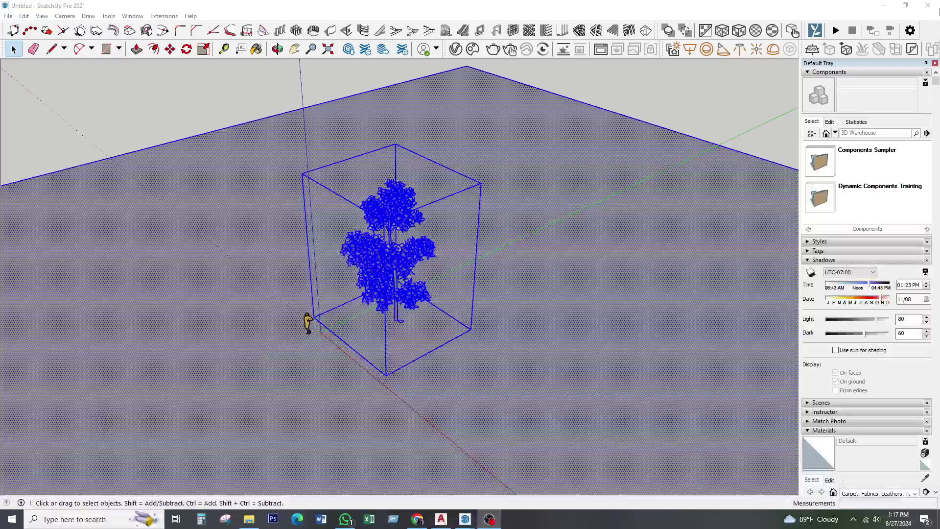
Orbit the view around the tree, show V-Ray's Lights list with SunLight, and collapse Shadows
{"action": "middle_click_drag", "start_coordinate": [476, 222], "coordinate": [476, 233]}
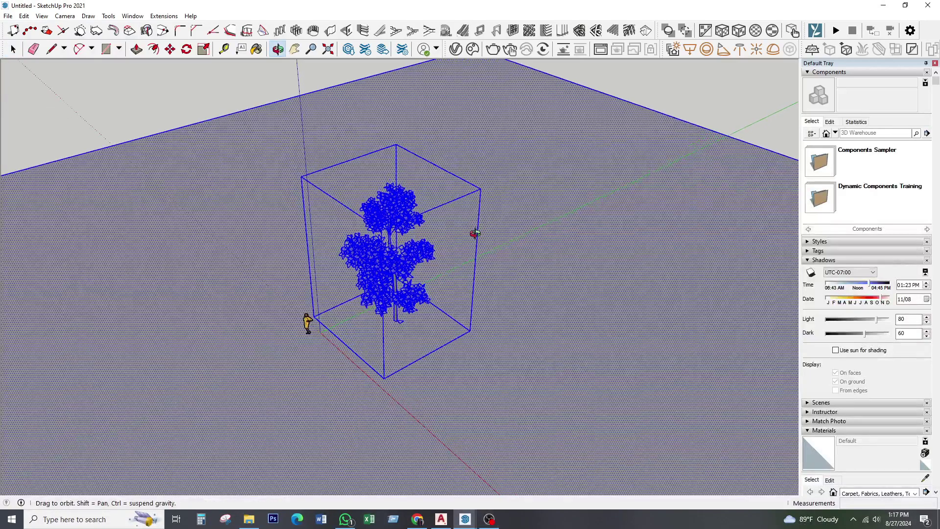
{"action": "left_click", "coordinate": [714, 97]}
{"action": "mouse_move", "coordinate": [713, 97]}
{"action": "middle_mouse_down"}
{"action": "mouse_move", "coordinate": [516, 258]}
{"action": "mouse_move", "coordinate": [495, 261]}
{"action": "mouse_move", "coordinate": [501, 269]}
{"action": "middle_mouse_up"}
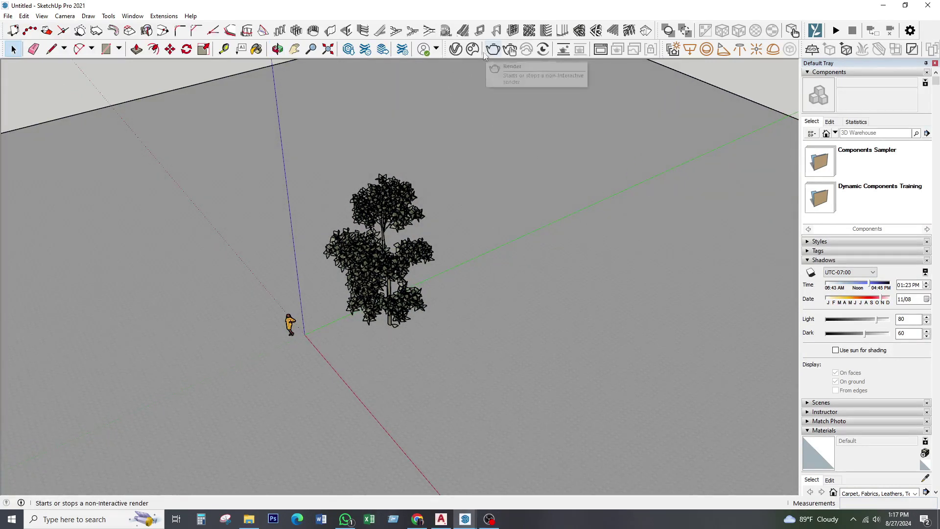
{"action": "left_click", "coordinate": [456, 50]}
{"action": "left_click", "coordinate": [834, 259]}
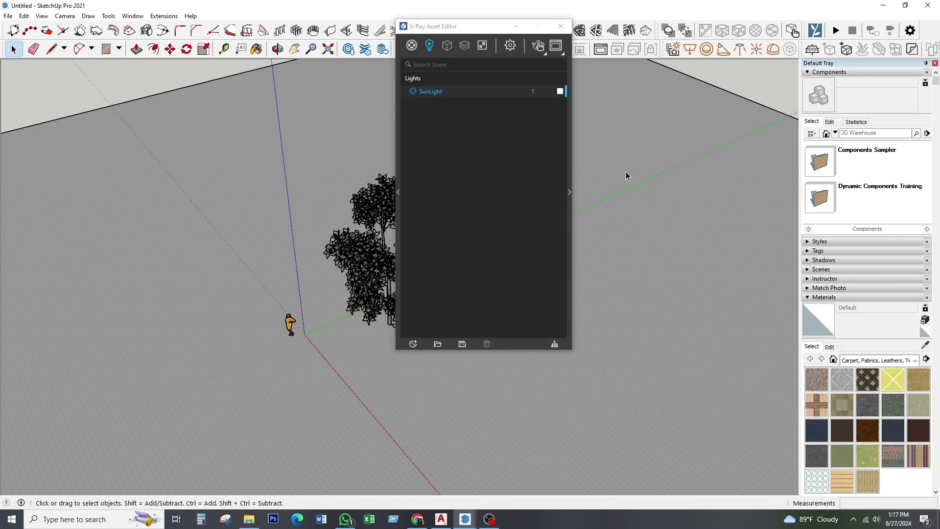
Run and stop an interactive V-Ray render, then show shadow settings at 01:23 PM, 11/08
{"action": "left_click", "coordinate": [539, 48]}
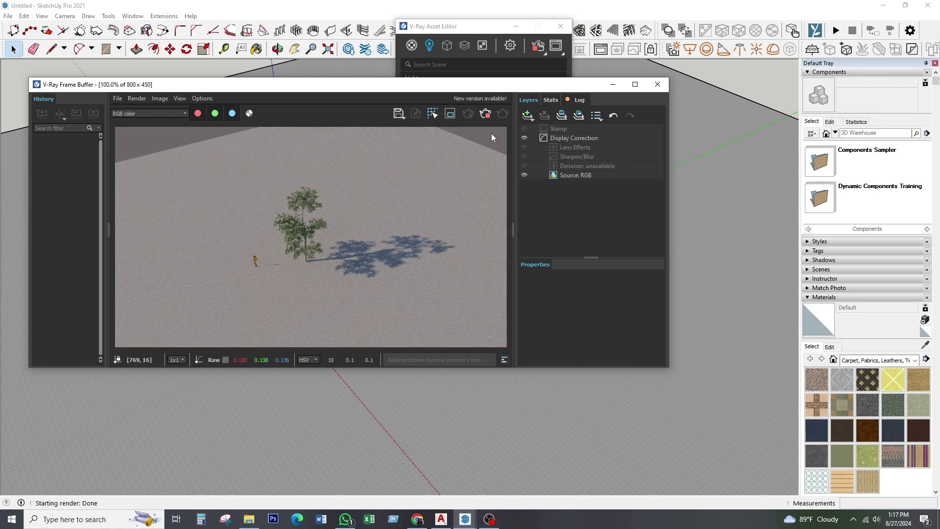
{"action": "left_click", "coordinate": [486, 115]}
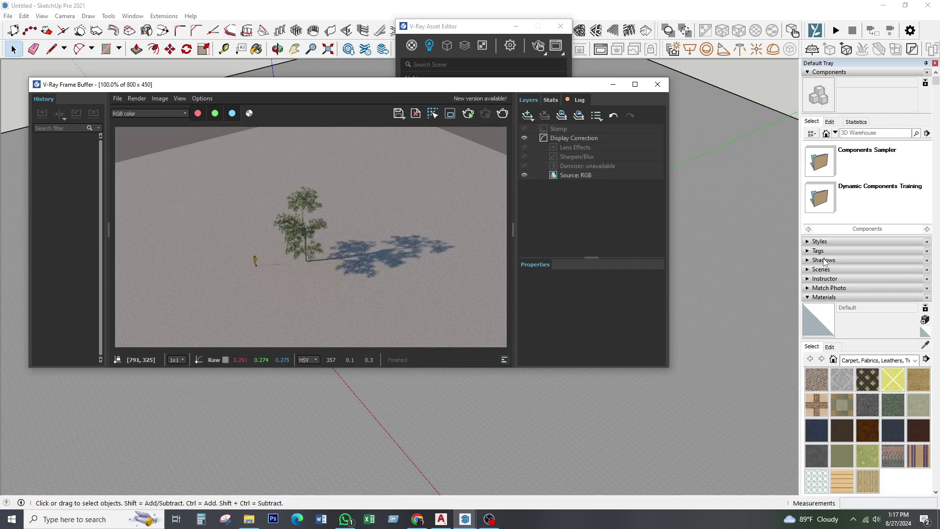
{"action": "left_click", "coordinate": [808, 261]}
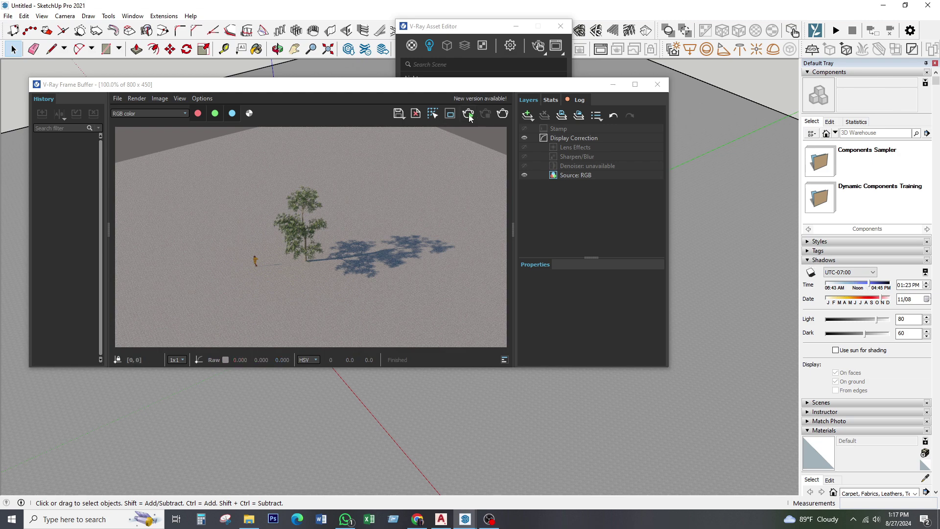
Restart the live render and test sun times, settling on 12:59 PM
{"action": "left_click", "coordinate": [468, 114]}
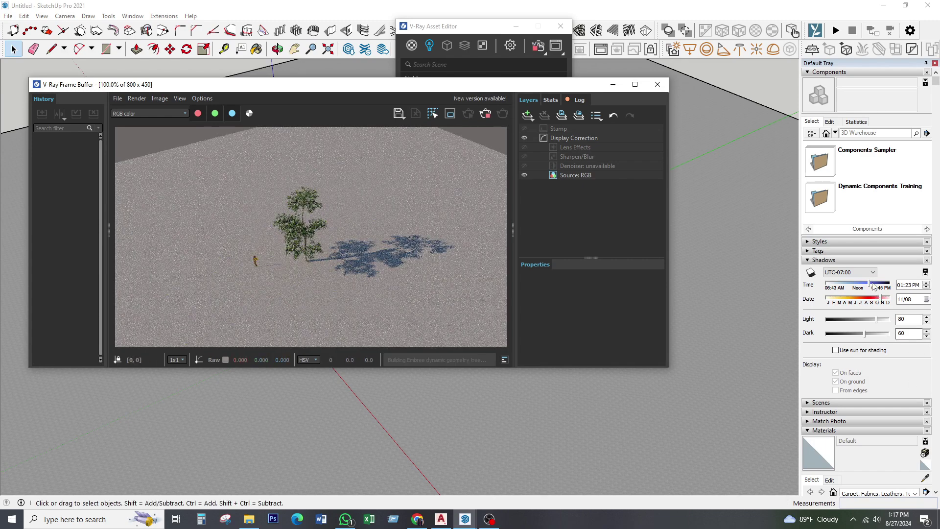
{"action": "left_click_drag", "start_coordinate": [871, 285], "coordinate": [882, 285]}
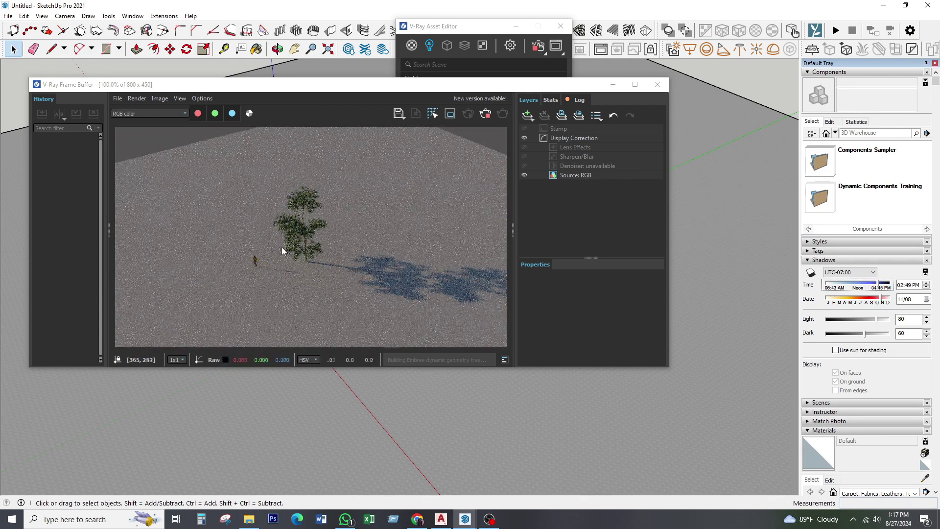
{"action": "left_click_drag", "start_coordinate": [874, 285], "coordinate": [871, 286]}
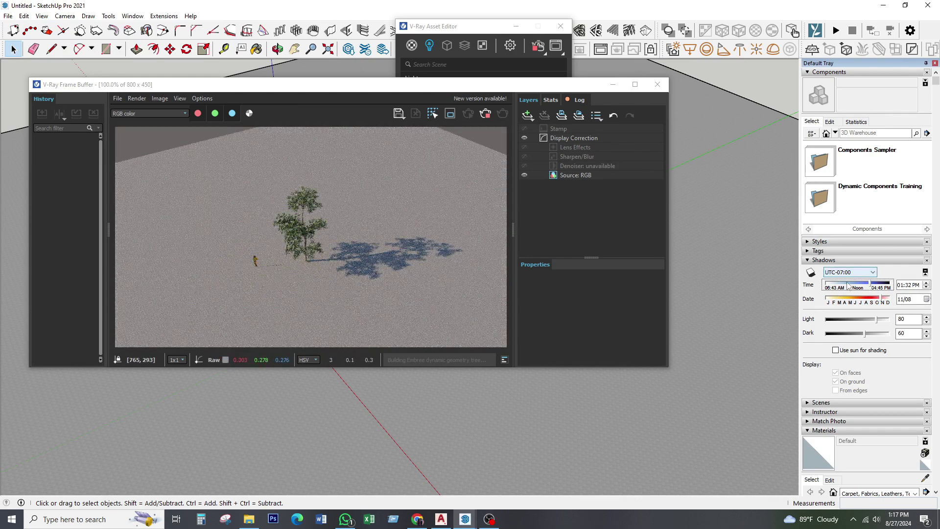
{"action": "left_click_drag", "start_coordinate": [869, 288], "coordinate": [861, 288]}
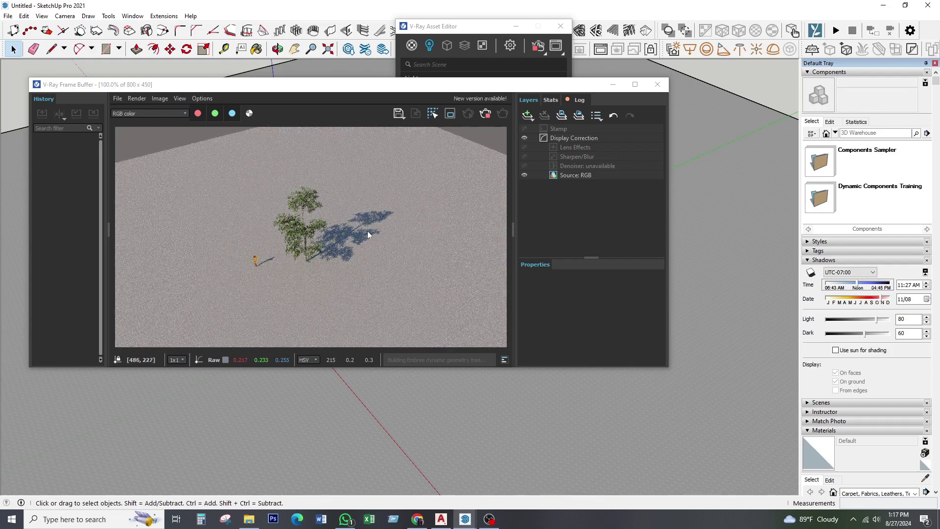
{"action": "left_click_drag", "start_coordinate": [862, 288], "coordinate": [842, 284]}
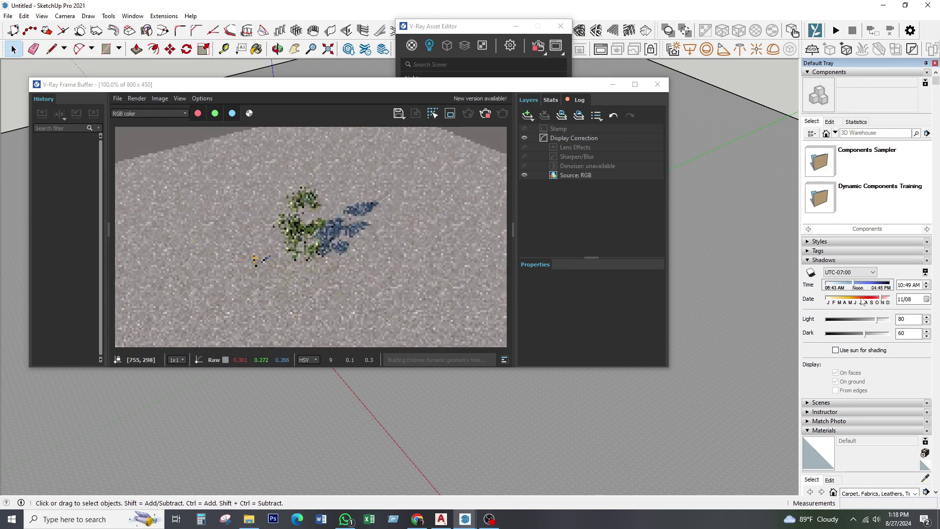
{"action": "left_click_drag", "start_coordinate": [865, 283], "coordinate": [867, 287]}
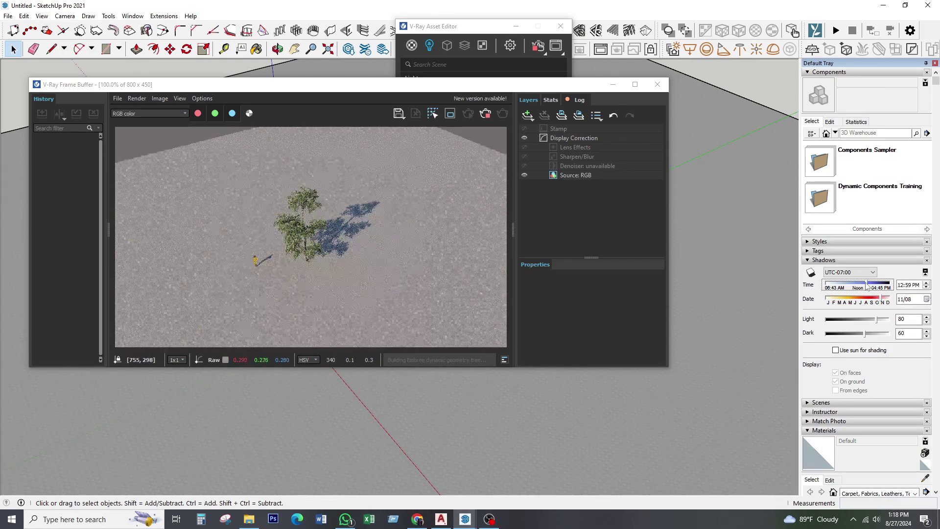
{"action": "left_click", "coordinate": [810, 261]}
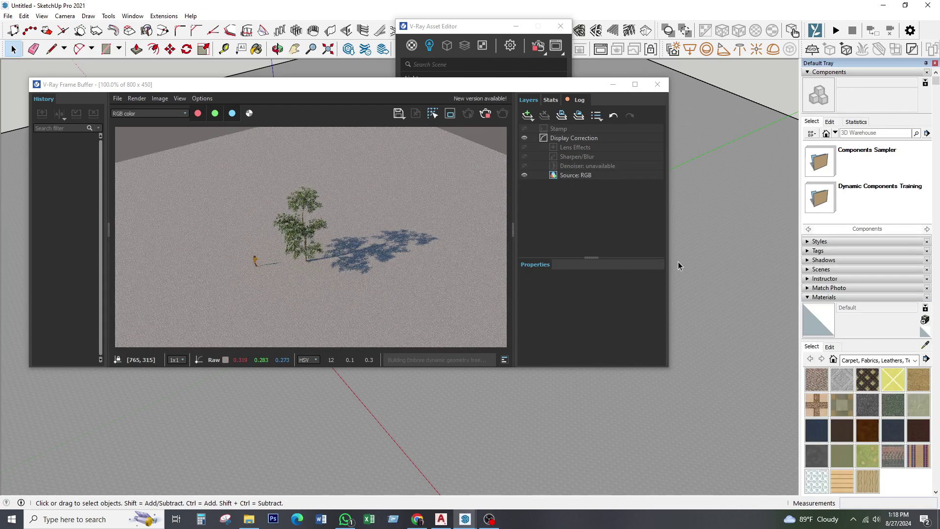
Move the V-Ray Asset Editor right of the render and show its Lights list
{"action": "left_click", "coordinate": [238, 265]}
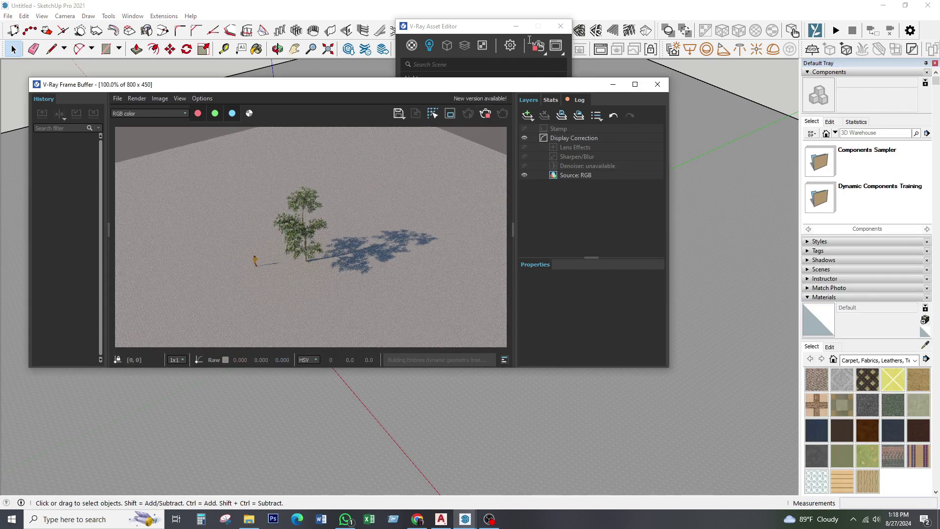
{"action": "left_click_drag", "start_coordinate": [495, 35], "coordinate": [762, 35]}
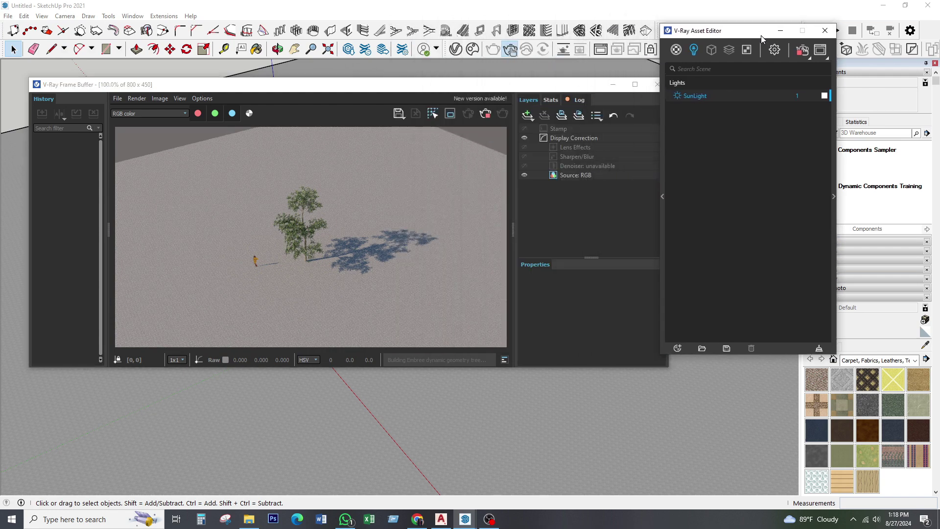
{"action": "left_click", "coordinate": [680, 50]}
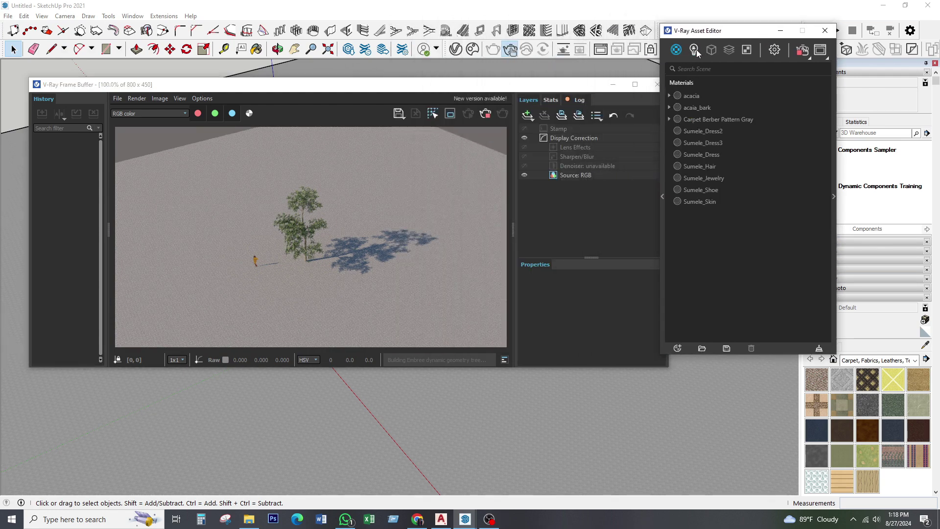
{"action": "left_click", "coordinate": [688, 51]}
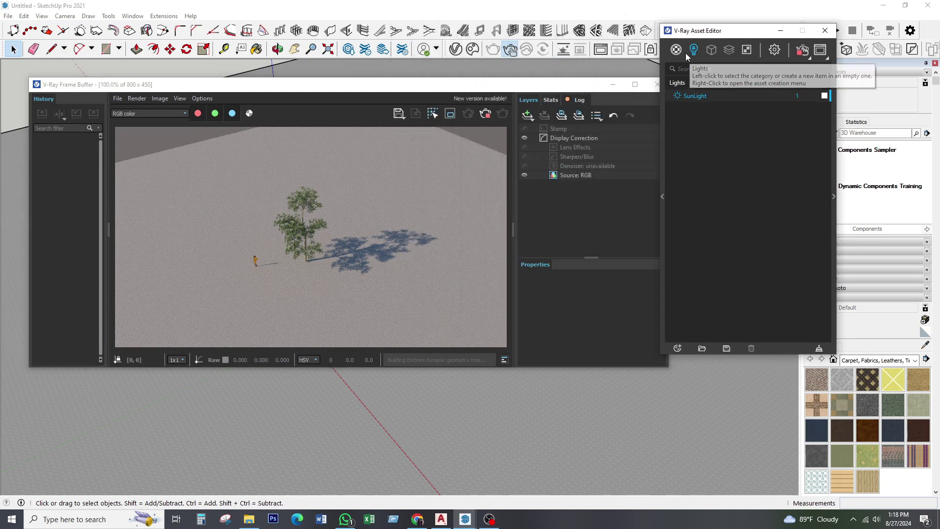
Set the SunLight intensity to 2, after briefly trying 3
{"action": "double_click", "coordinate": [800, 95]}
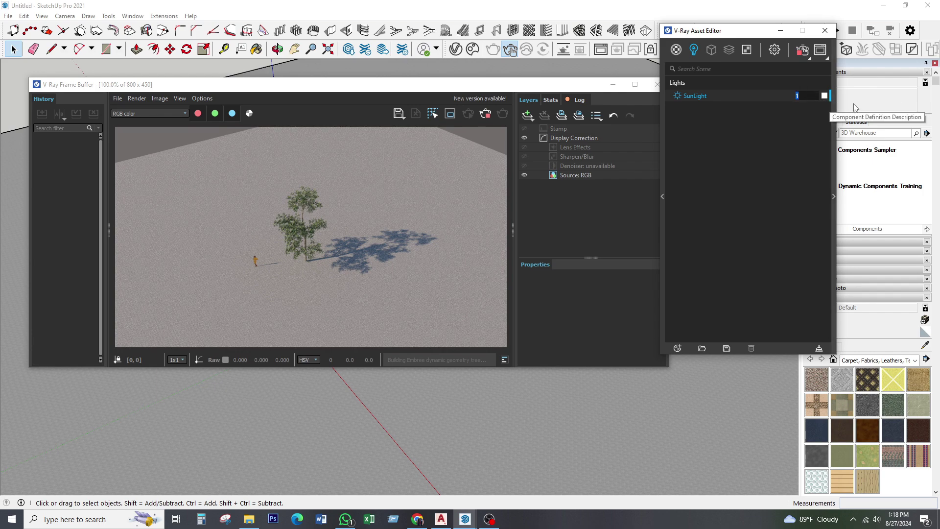
{"action": "type", "text": "3"}
{"action": "key", "text": "Return"}
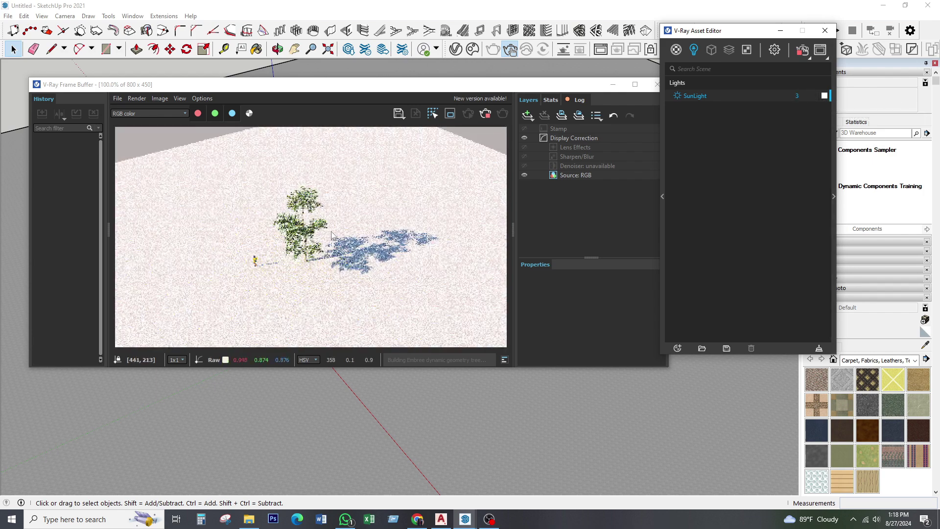
{"action": "double_click", "coordinate": [808, 94]}
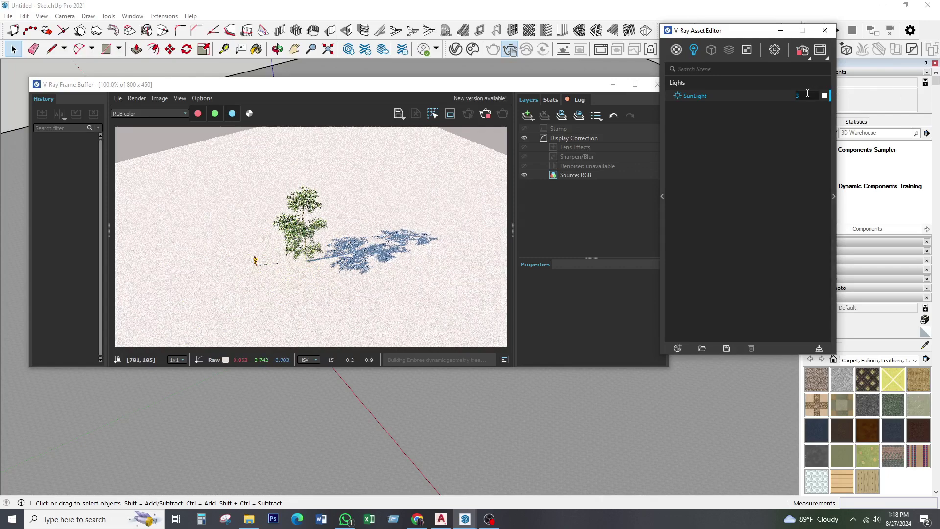
{"action": "key", "text": "Return"}
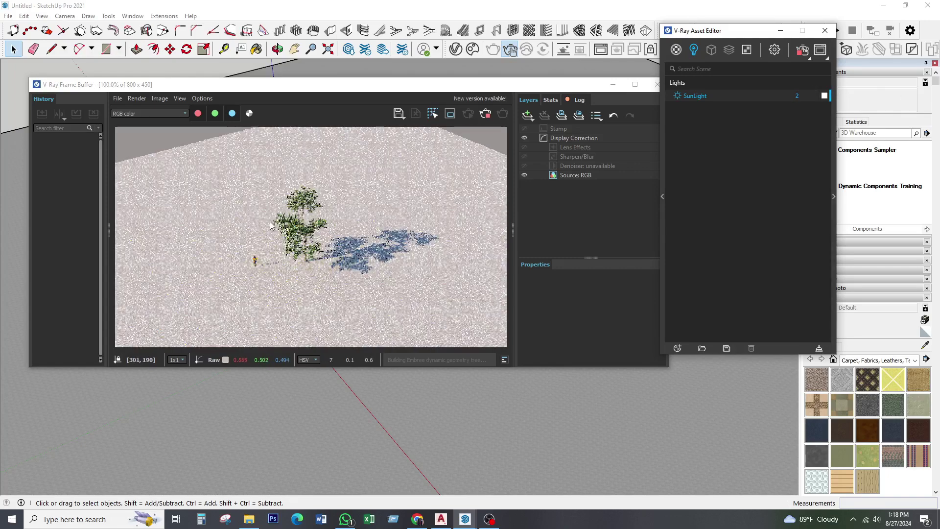
{"action": "scroll", "coordinate": [315, 235], "scroll_direction": "up", "scroll_amount": 1}
{"action": "scroll", "coordinate": [298, 251], "scroll_direction": "down", "scroll_amount": 1}
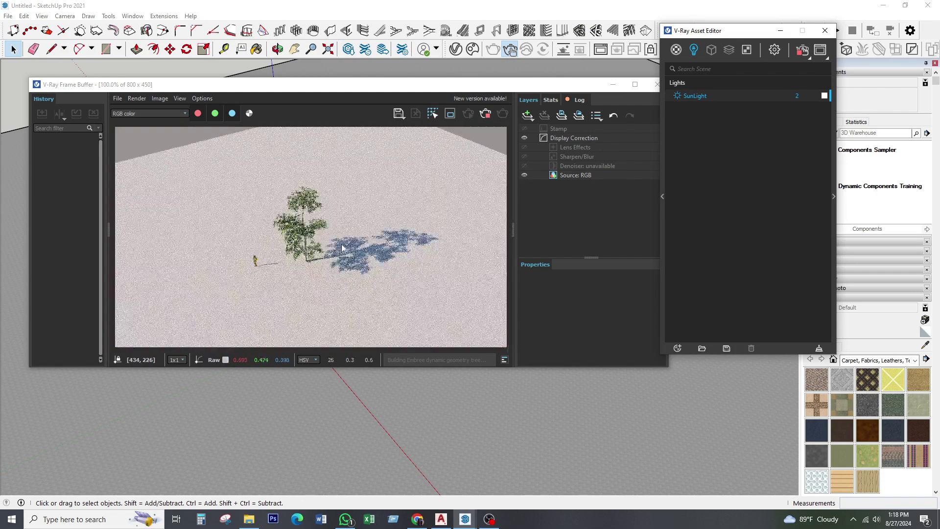
{"action": "scroll", "coordinate": [344, 238], "scroll_direction": "up", "scroll_amount": 1}
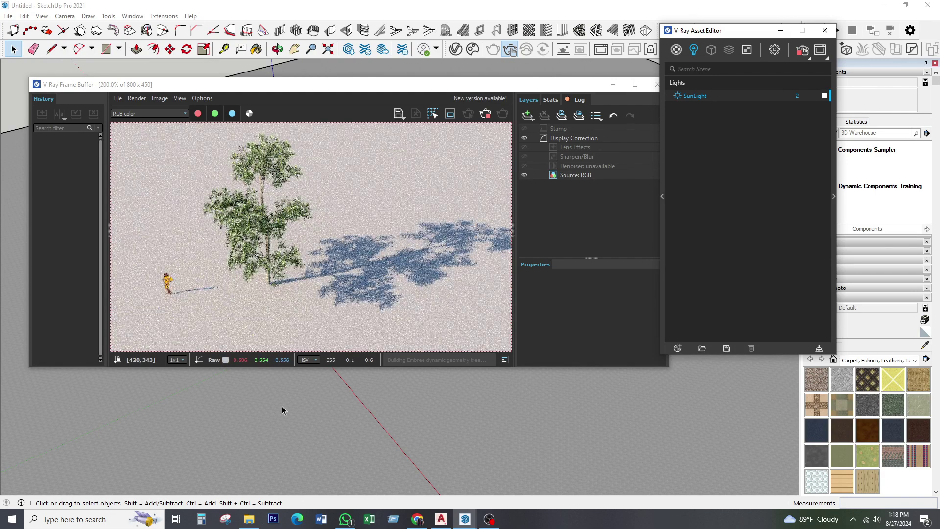
Stretch the Frame Buffer to full height and width, then show SunLight's parameters
{"action": "left_click_drag", "start_coordinate": [286, 367], "coordinate": [286, 486]}
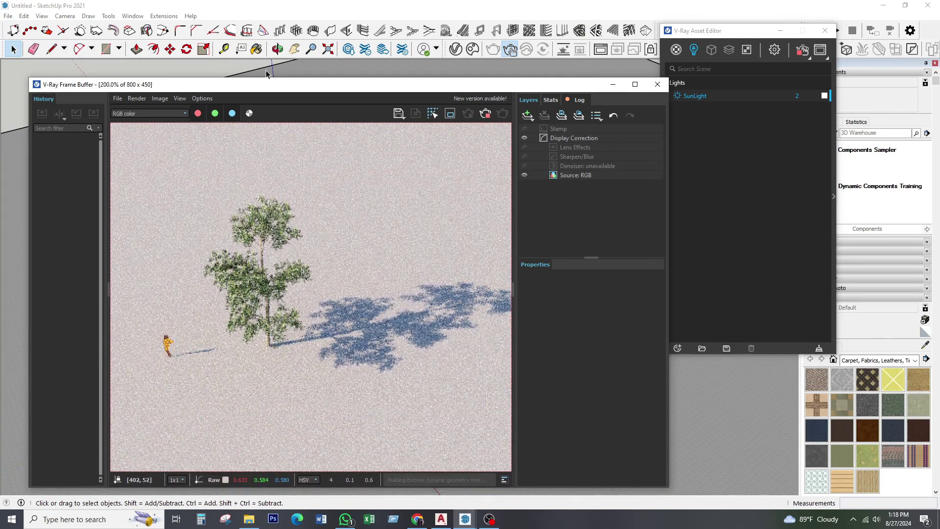
{"action": "left_click_drag", "start_coordinate": [267, 79], "coordinate": [255, 11]}
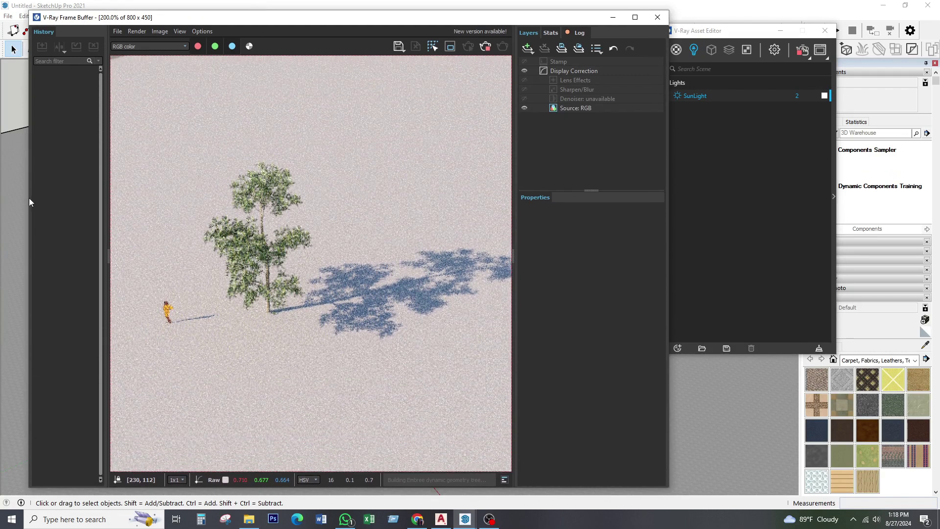
{"action": "left_click_drag", "start_coordinate": [30, 202], "coordinate": [2, 207]}
{"action": "scroll", "coordinate": [245, 223], "scroll_direction": "down", "scroll_amount": 2}
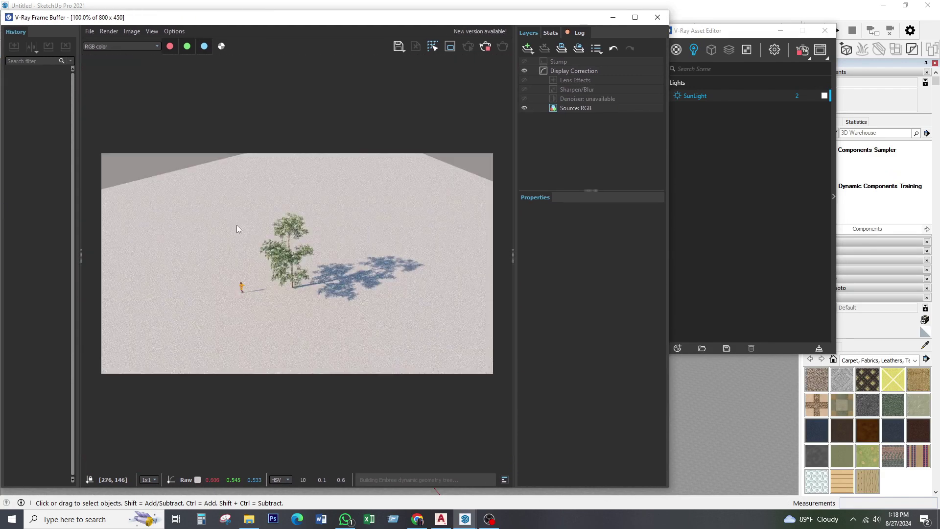
{"action": "scroll", "coordinate": [237, 224], "scroll_direction": "up", "scroll_amount": 2}
{"action": "scroll", "coordinate": [338, 245], "scroll_direction": "down", "scroll_amount": 2}
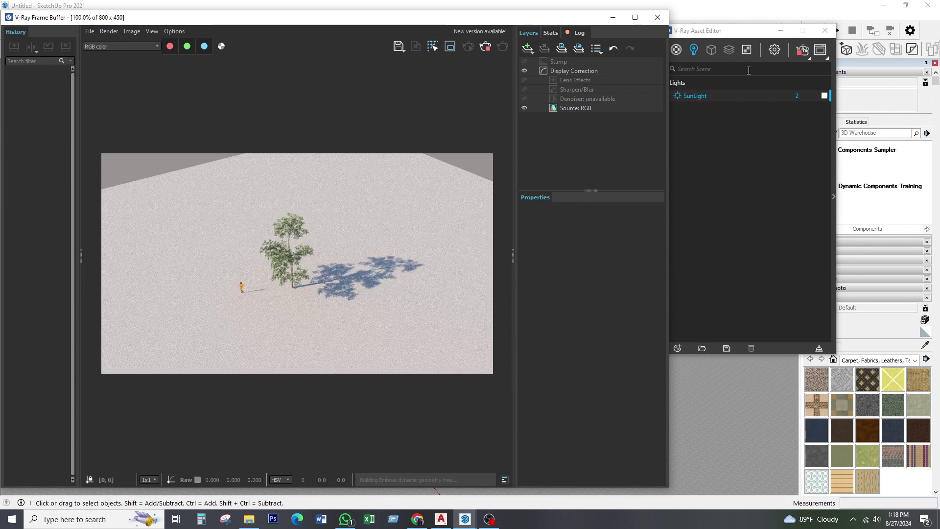
{"action": "left_click", "coordinate": [736, 32]}
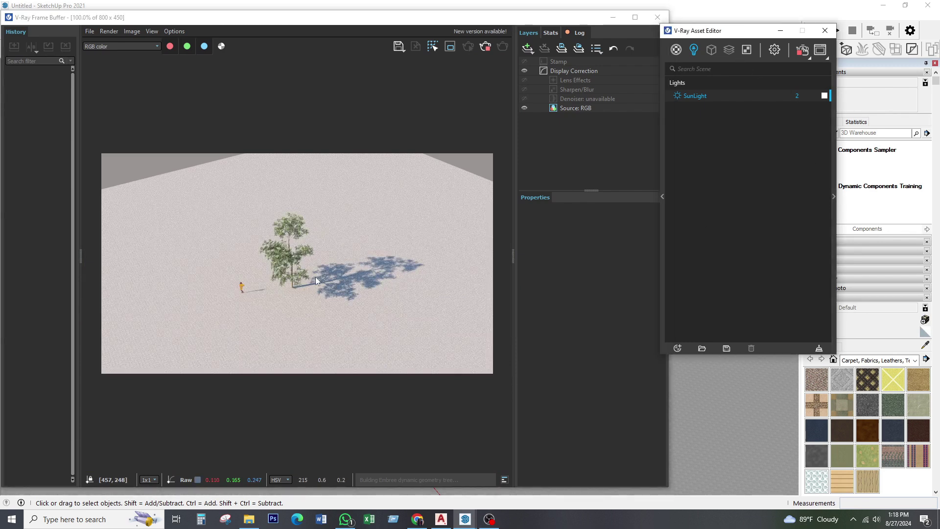
{"action": "left_click", "coordinate": [833, 196]}
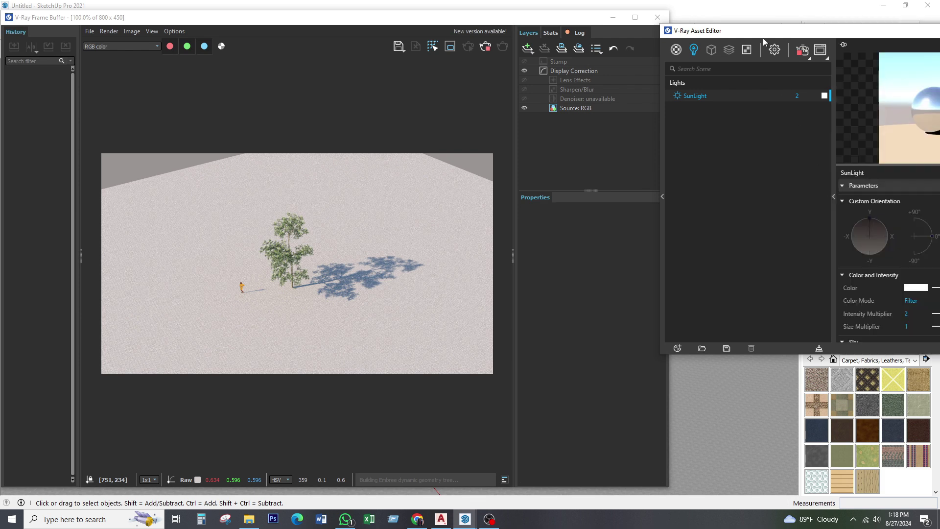
Enable Custom Orientation on the SunLight and set its vertical angle to 37°
{"action": "left_click_drag", "start_coordinate": [763, 37], "coordinate": [648, 37]}
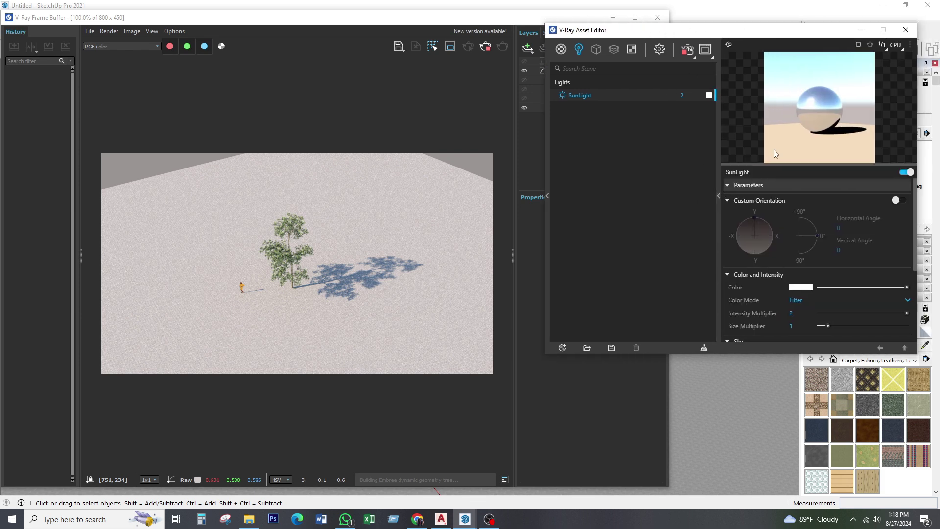
{"action": "left_click", "coordinate": [899, 200]}
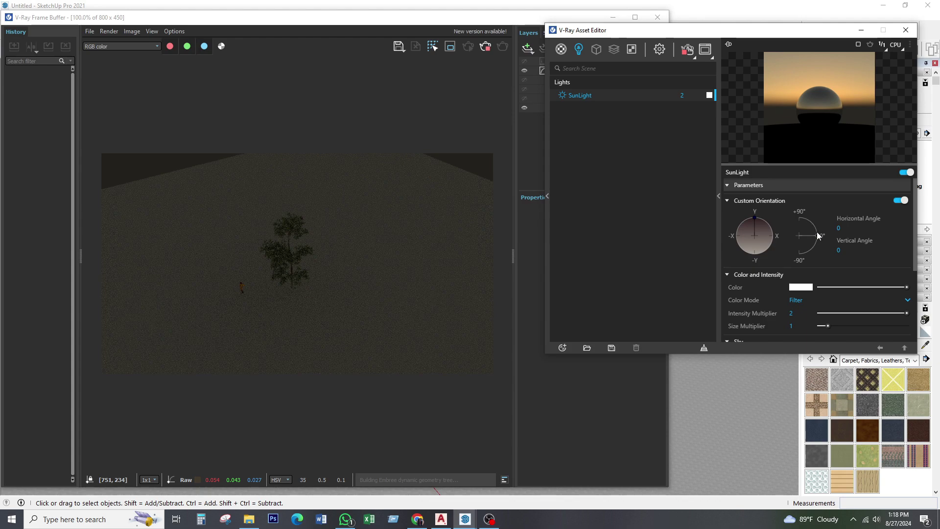
{"action": "left_click_drag", "start_coordinate": [817, 235], "coordinate": [815, 227]}
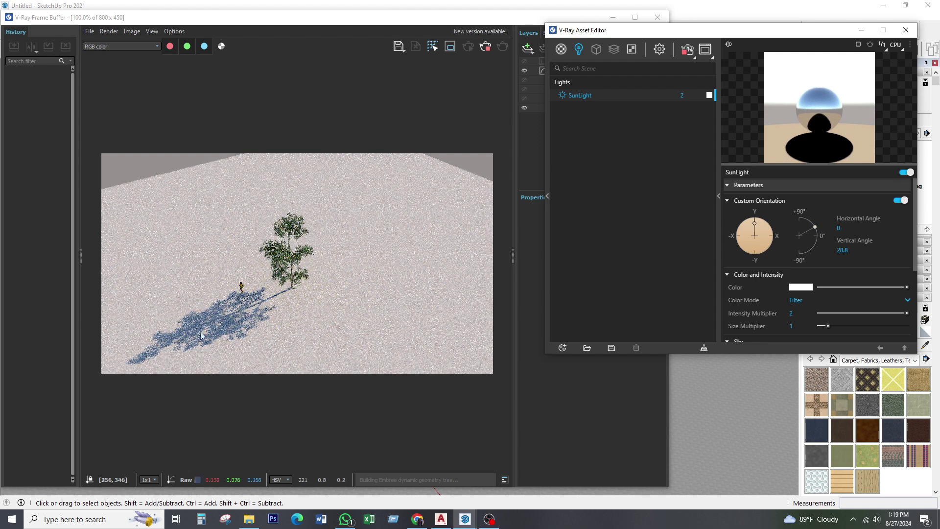
{"action": "left_click_drag", "start_coordinate": [810, 228], "coordinate": [807, 222]}
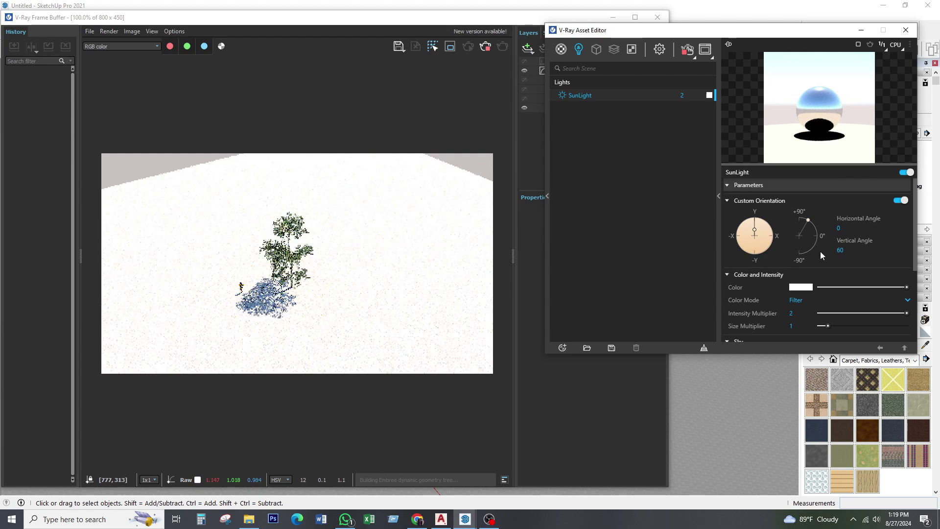
{"action": "left_click_drag", "start_coordinate": [810, 222], "coordinate": [813, 225]}
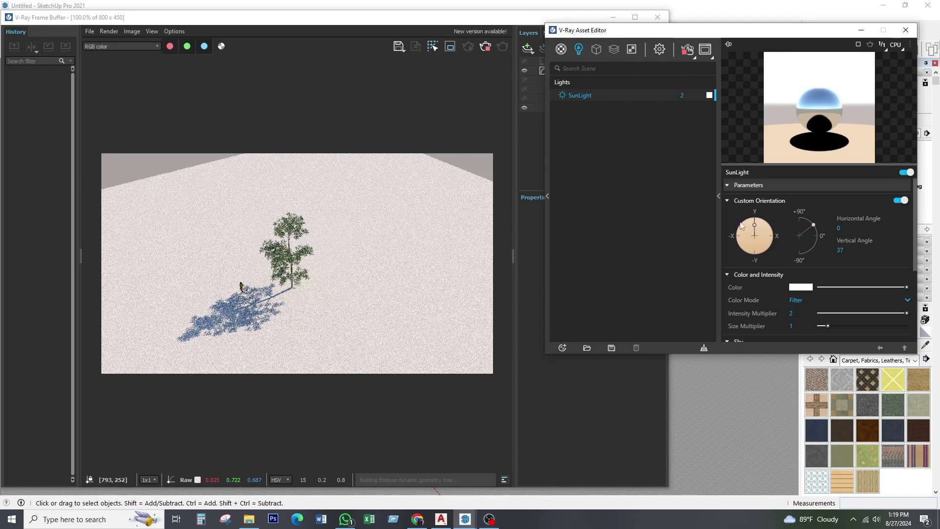
Rotate the sun's horizontal angle around the dial to 182°, swinging the shadow right
{"action": "left_click_drag", "start_coordinate": [756, 222], "coordinate": [759, 222]}
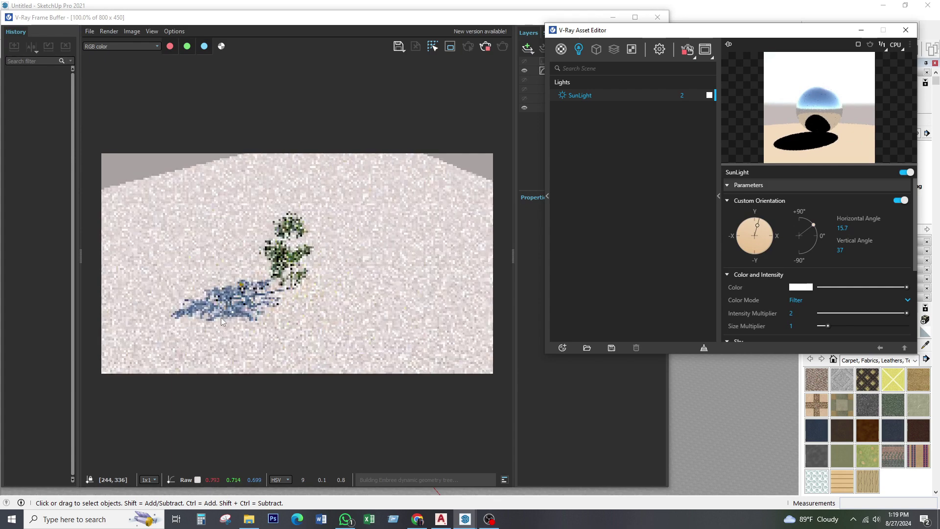
{"action": "left_click_drag", "start_coordinate": [760, 222], "coordinate": [766, 227]}
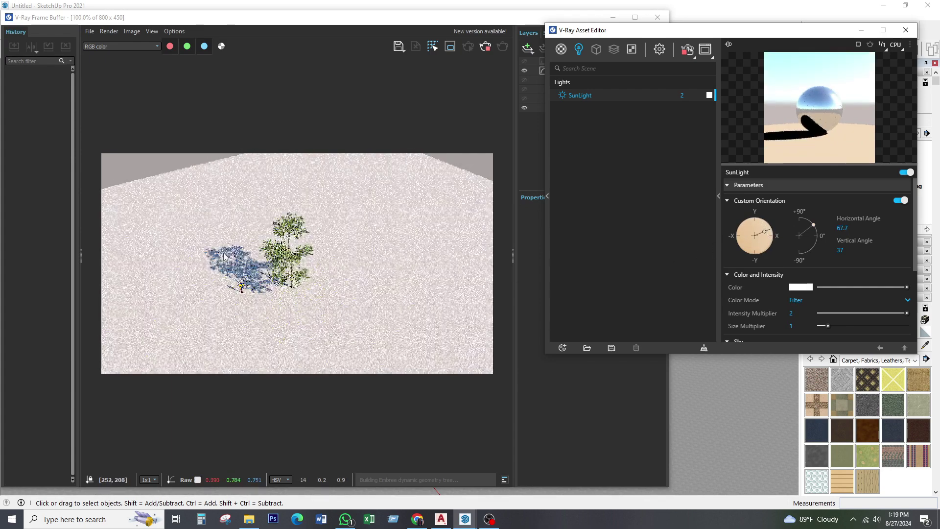
{"action": "left_click_drag", "start_coordinate": [773, 238], "coordinate": [743, 259]}
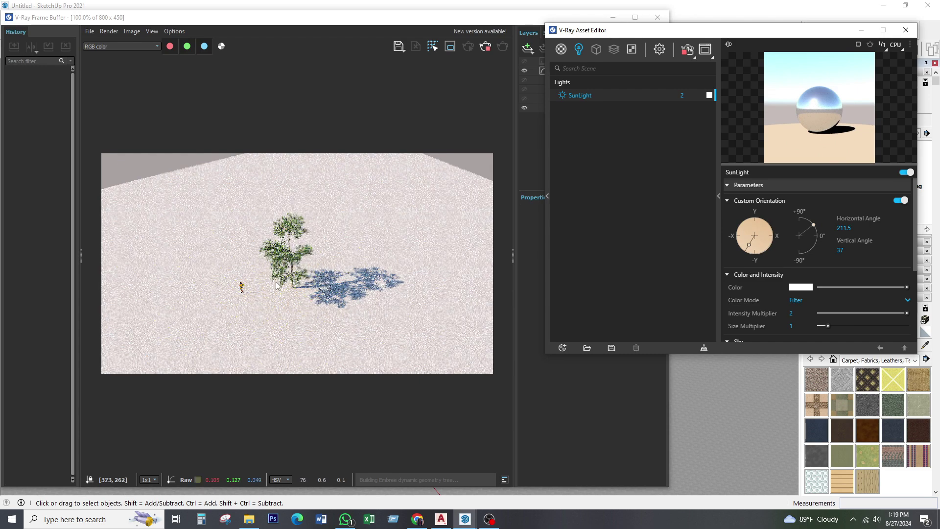
{"action": "left_click_drag", "start_coordinate": [749, 244], "coordinate": [743, 239]}
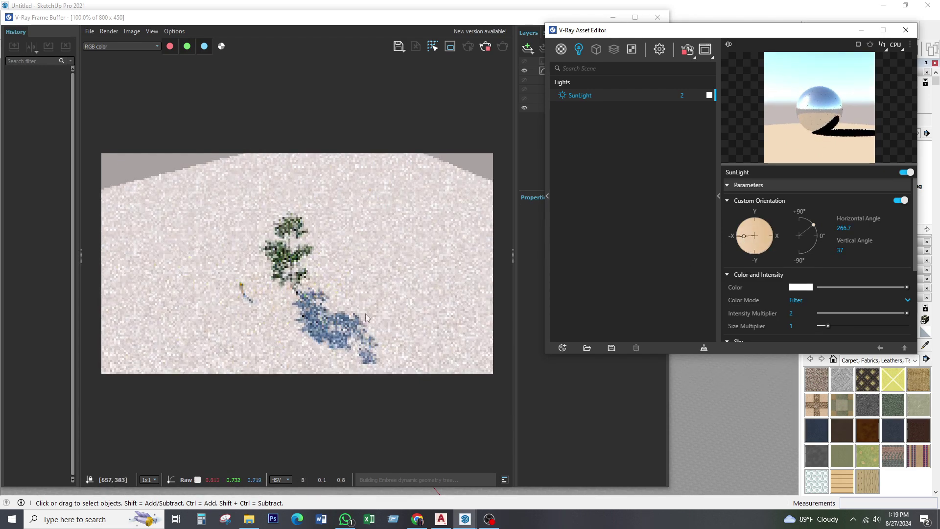
{"action": "left_click_drag", "start_coordinate": [746, 229], "coordinate": [750, 219]}
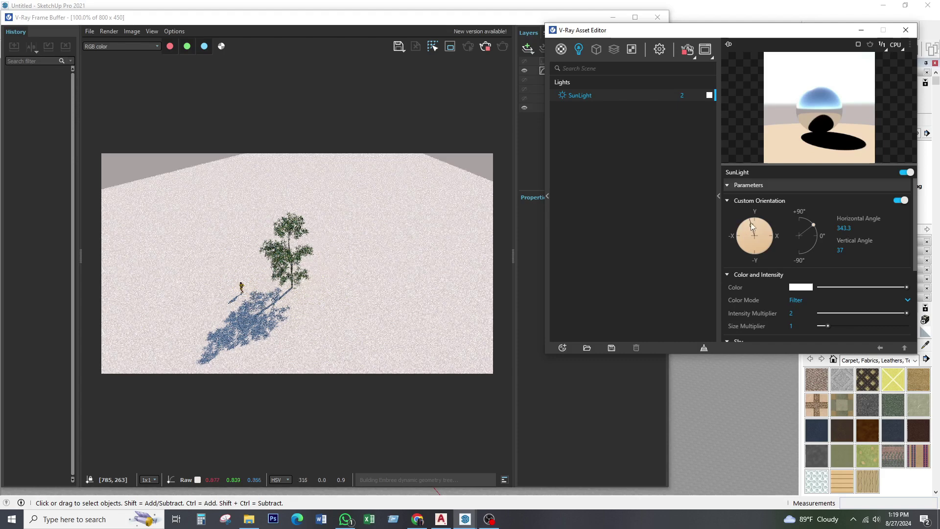
{"action": "mouse_move", "coordinate": [751, 222]}
{"action": "left_mouse_down"}
{"action": "mouse_move", "coordinate": [766, 225]}
{"action": "mouse_move", "coordinate": [767, 250]}
{"action": "mouse_move", "coordinate": [743, 254]}
{"action": "mouse_move", "coordinate": [753, 254]}
{"action": "left_mouse_up"}
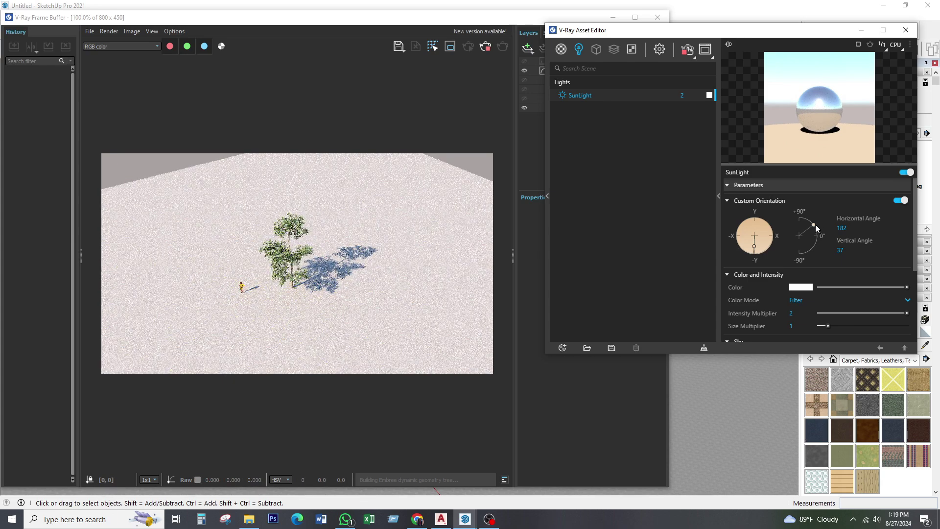
Drag the sun's vertical-angle handle to 28.1° for a longer tree shadow
{"action": "left_click_drag", "start_coordinate": [814, 224], "coordinate": [812, 223]}
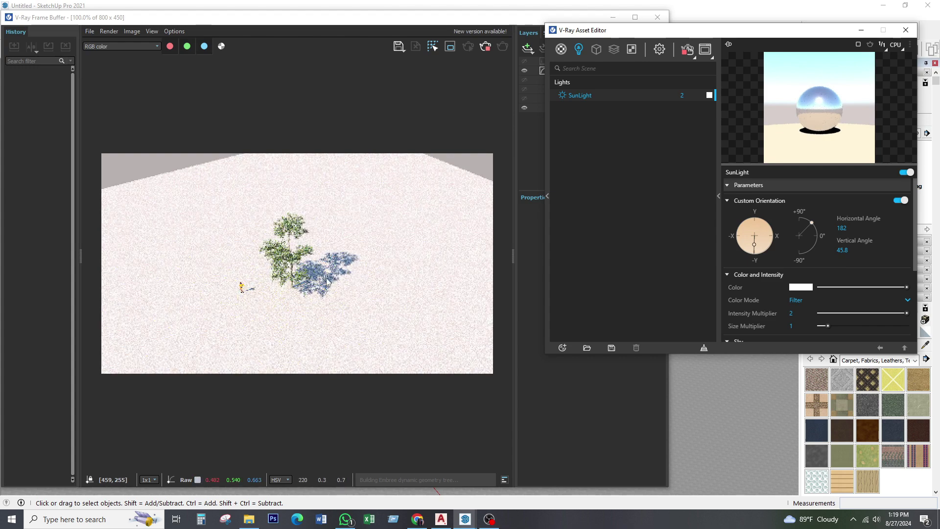
{"action": "scroll", "coordinate": [280, 274], "scroll_direction": "up", "scroll_amount": 1}
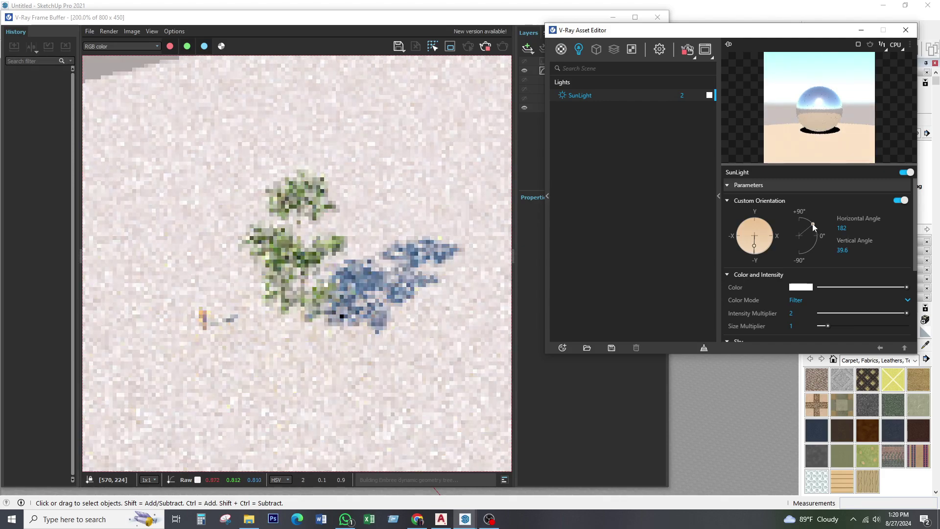
{"action": "left_click_drag", "start_coordinate": [815, 223], "coordinate": [815, 227]}
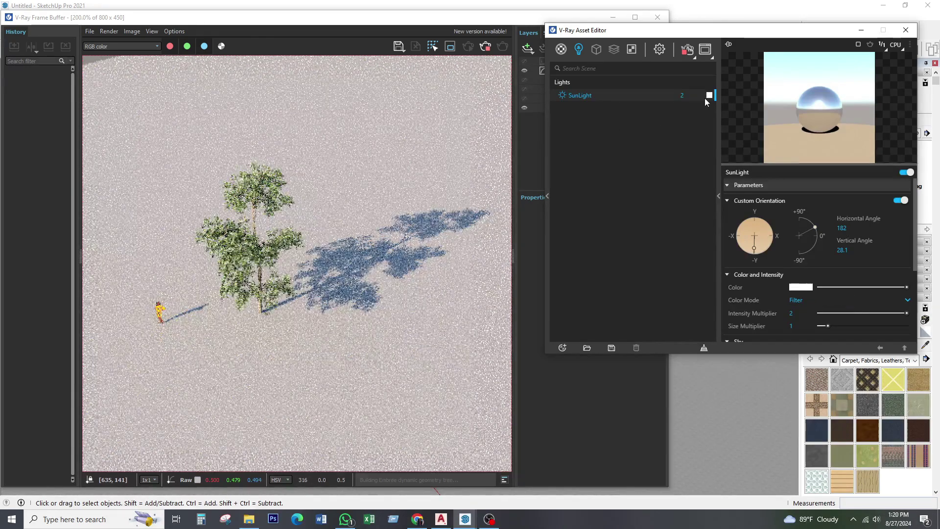
Choose a pale blue SunLight colour in the V-Ray Color Picker
{"action": "left_click", "coordinate": [806, 288]}
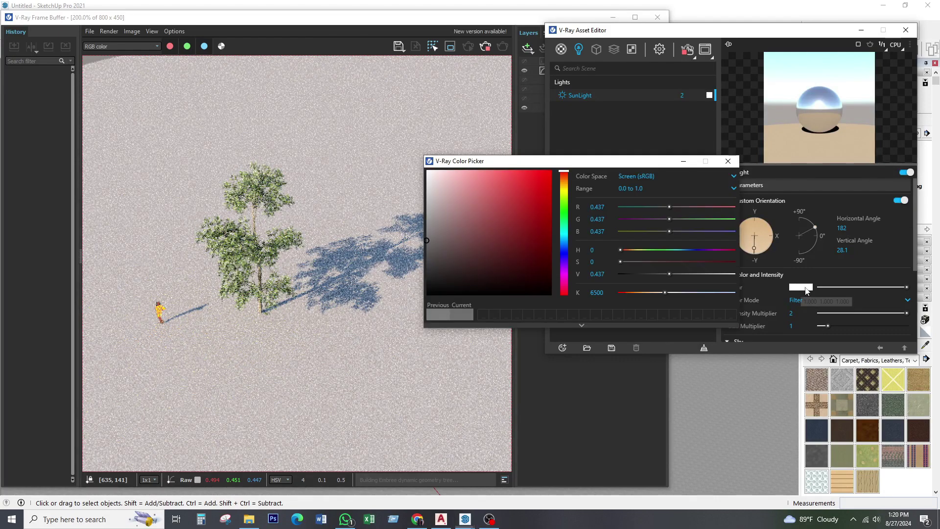
{"action": "left_click", "coordinate": [564, 236]}
{"action": "left_click", "coordinate": [564, 247]}
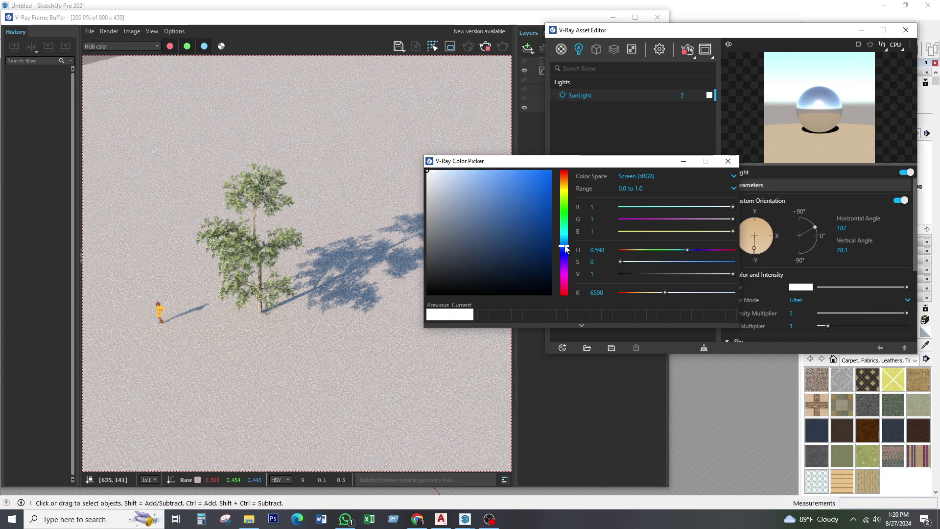
{"action": "left_click", "coordinate": [442, 189]}
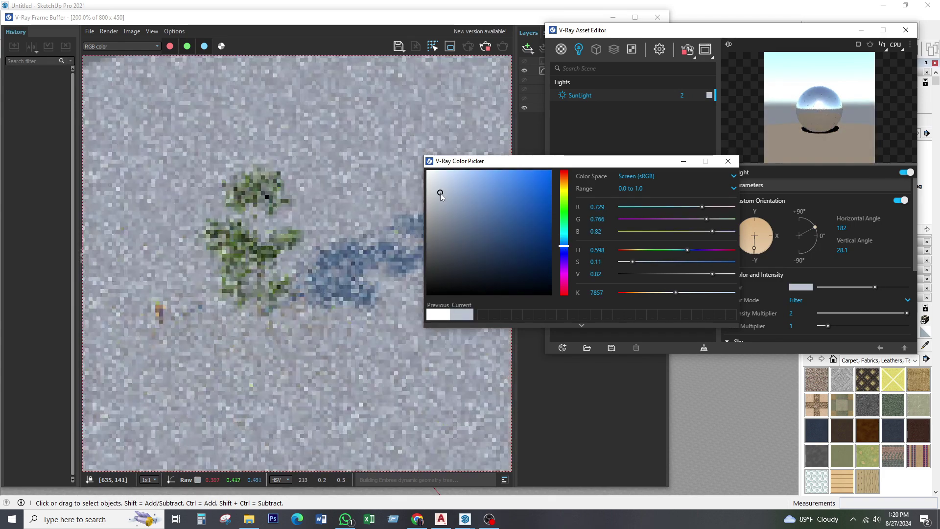
{"action": "left_click", "coordinate": [446, 182]}
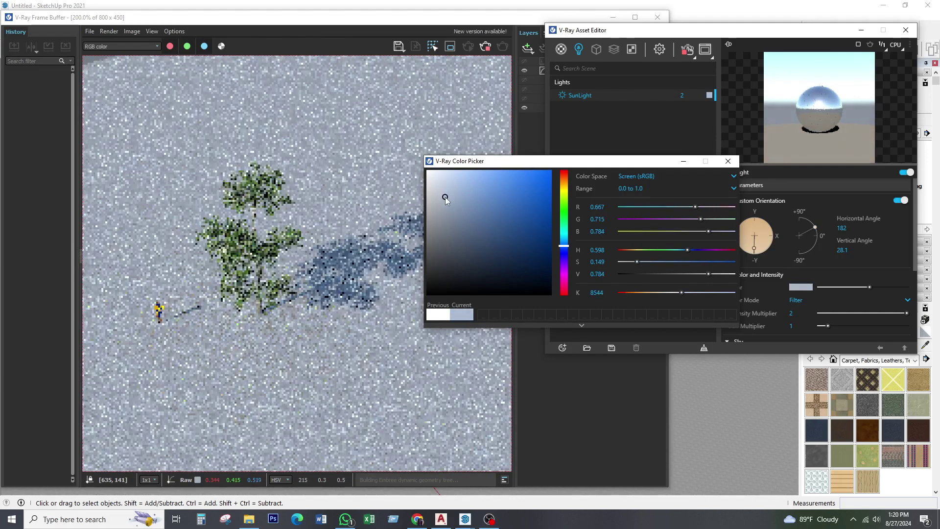
{"action": "left_click_drag", "start_coordinate": [447, 181], "coordinate": [454, 175]}
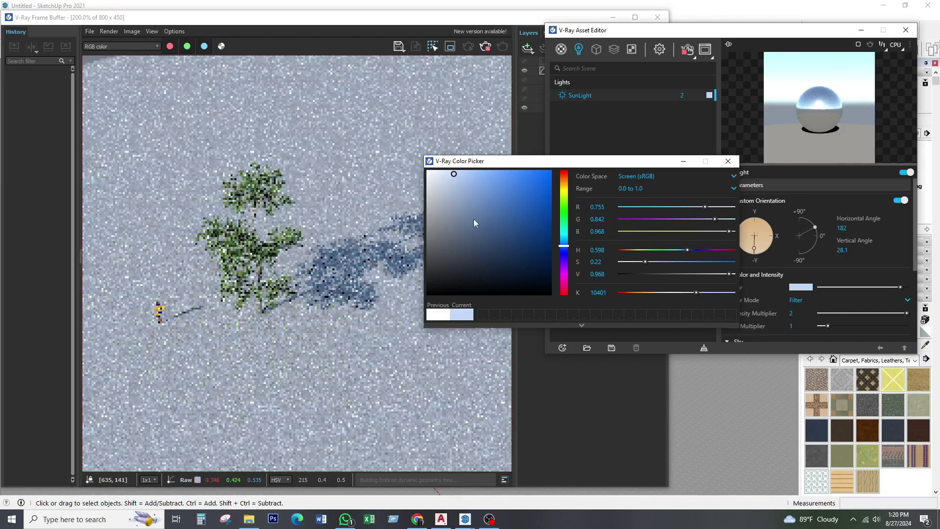
{"action": "left_click", "coordinate": [728, 161]}
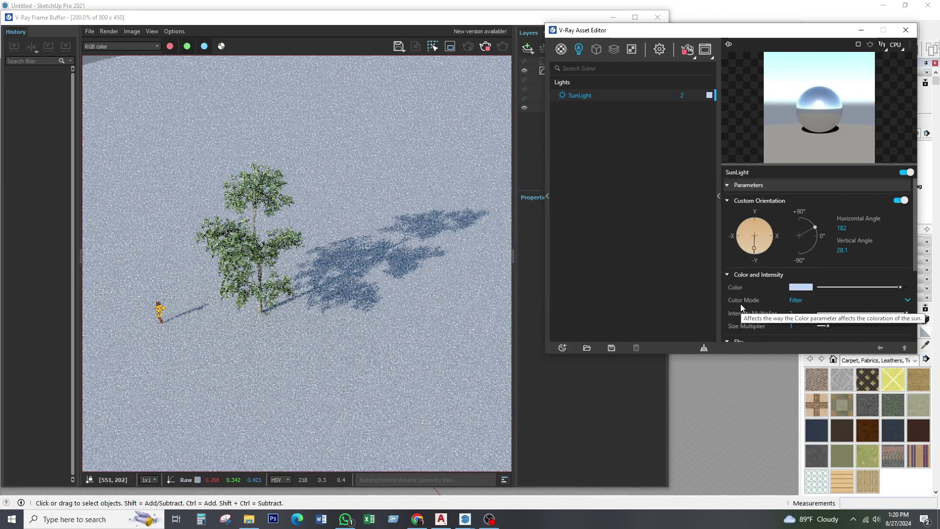
Set SunLight Intensity Multiplier to 4 and Size Multiplier to 4, after trying 3 and 5
{"action": "double_click", "coordinate": [791, 312]}
{"action": "type", "text": "3"}
{"action": "key", "text": "Return"}
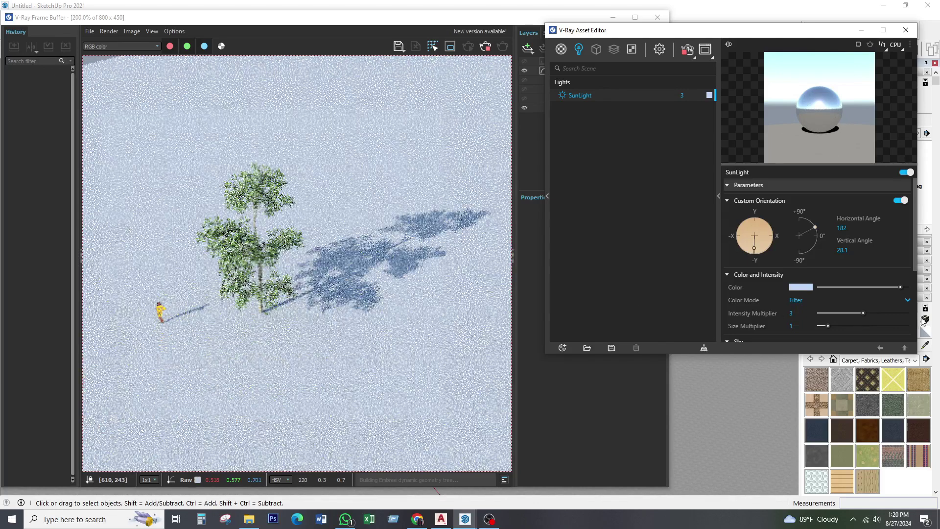
{"action": "left_click", "coordinate": [806, 327]}
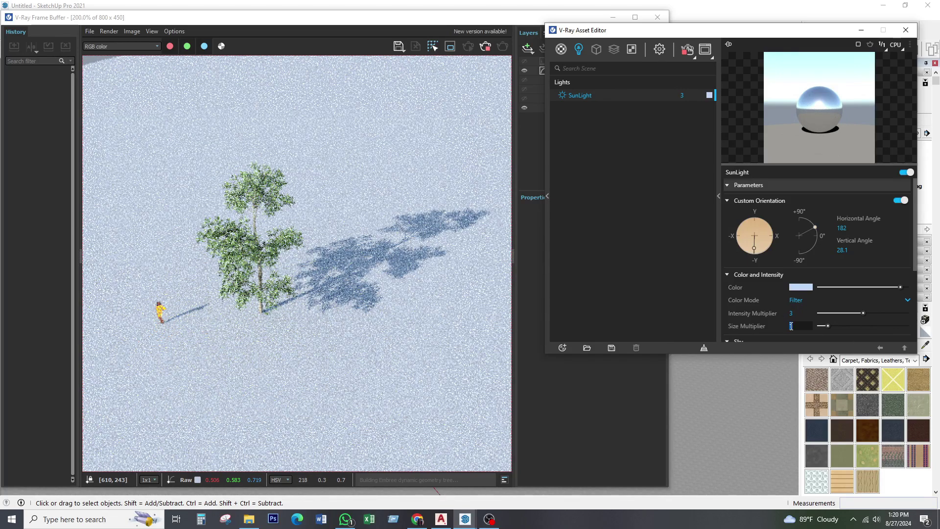
{"action": "type", "text": "4"}
{"action": "key", "text": "Return"}
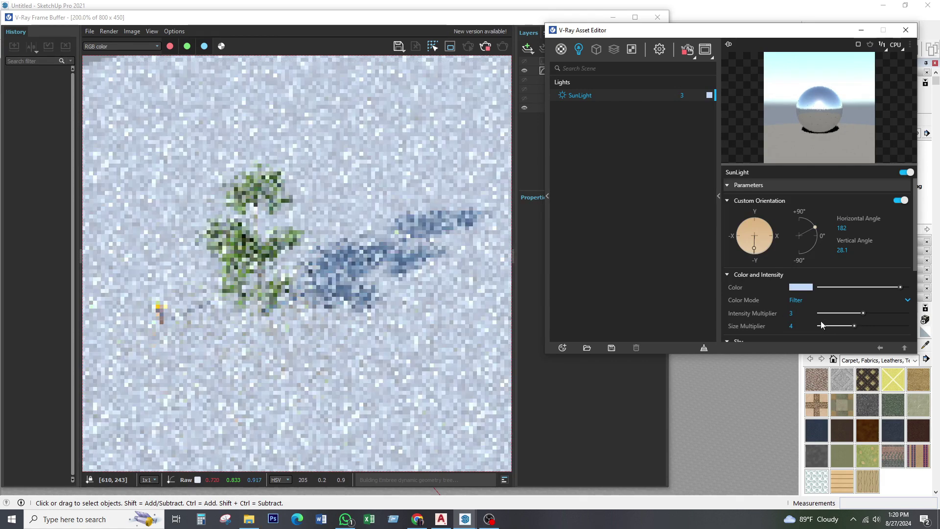
{"action": "left_click", "coordinate": [799, 314]}
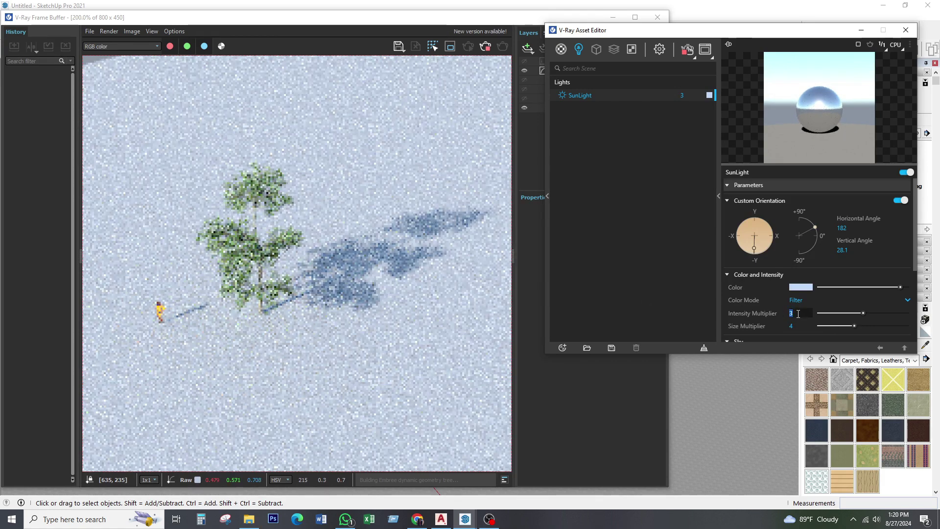
{"action": "type", "text": "5"}
{"action": "key", "text": "Return"}
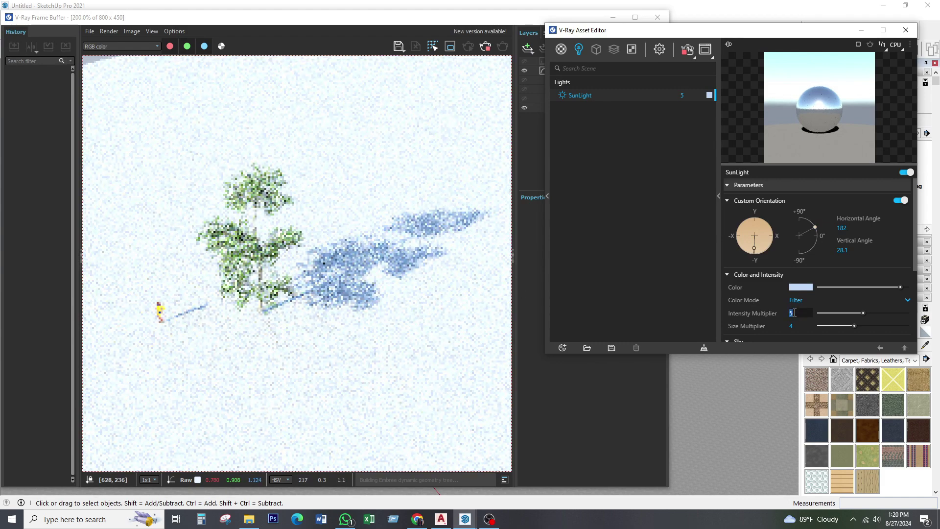
{"action": "type", "text": "4"}
{"action": "key", "text": "Return"}
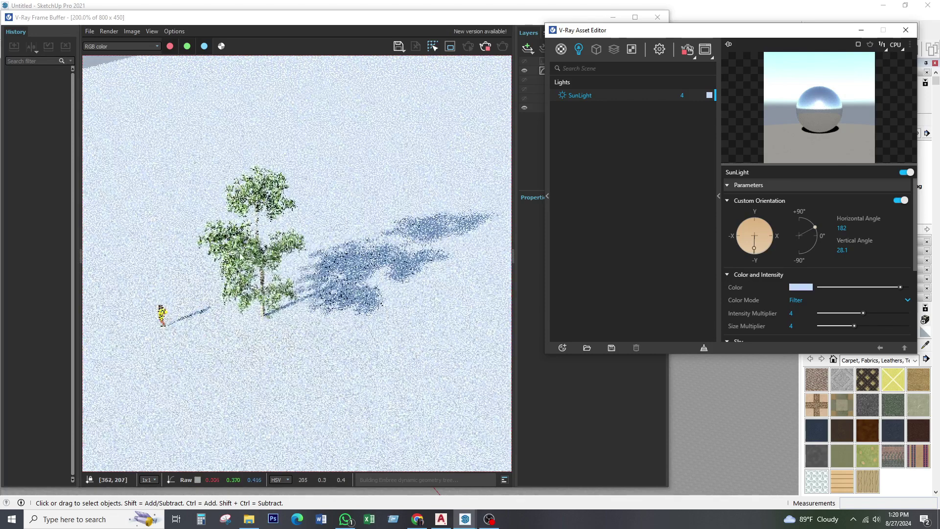
Re-tint the SunLight, trying blue and purple hues, ending on a pale blue-white
{"action": "left_click", "coordinate": [798, 287]}
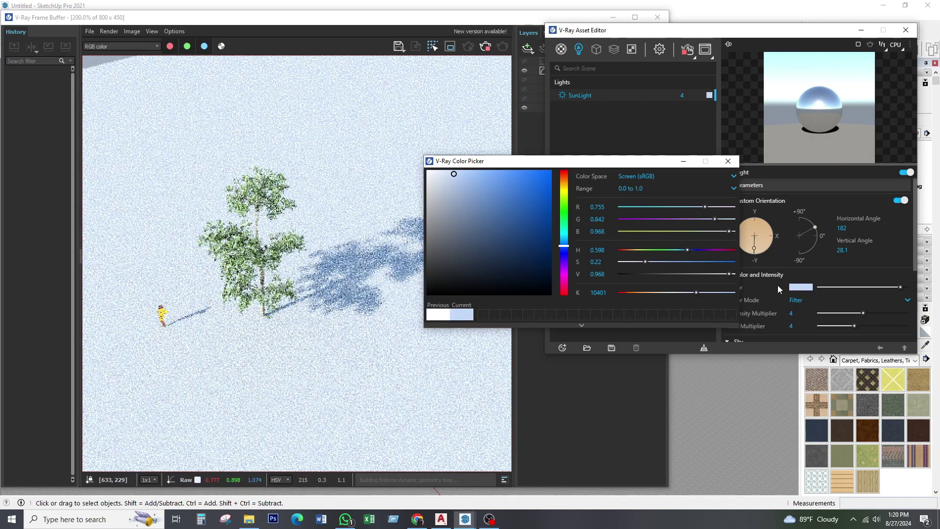
{"action": "left_click", "coordinate": [547, 189]}
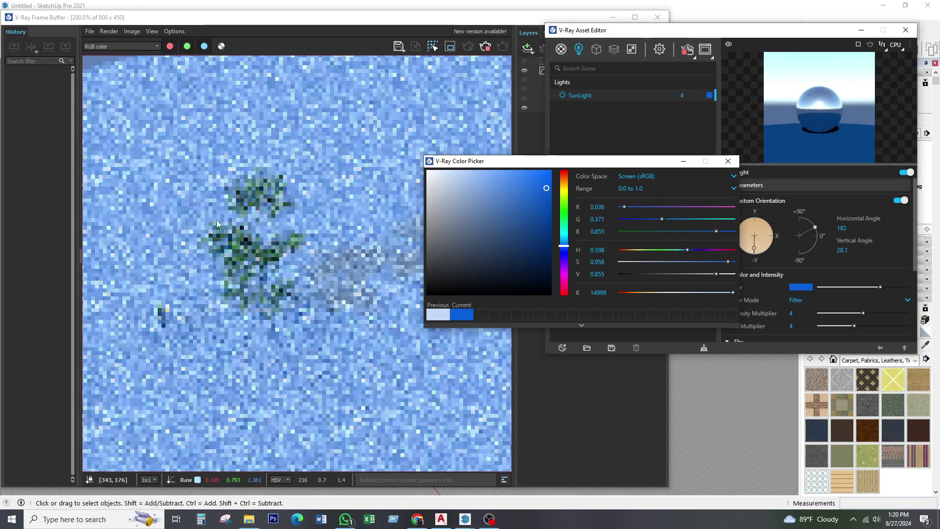
{"action": "left_click_drag", "start_coordinate": [564, 247], "coordinate": [564, 267]}
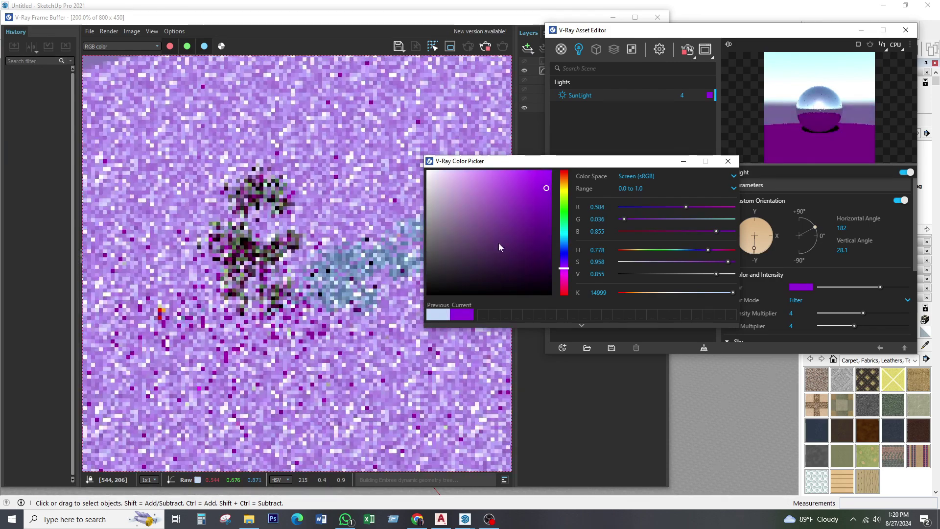
{"action": "left_click_drag", "start_coordinate": [499, 243], "coordinate": [502, 183]}
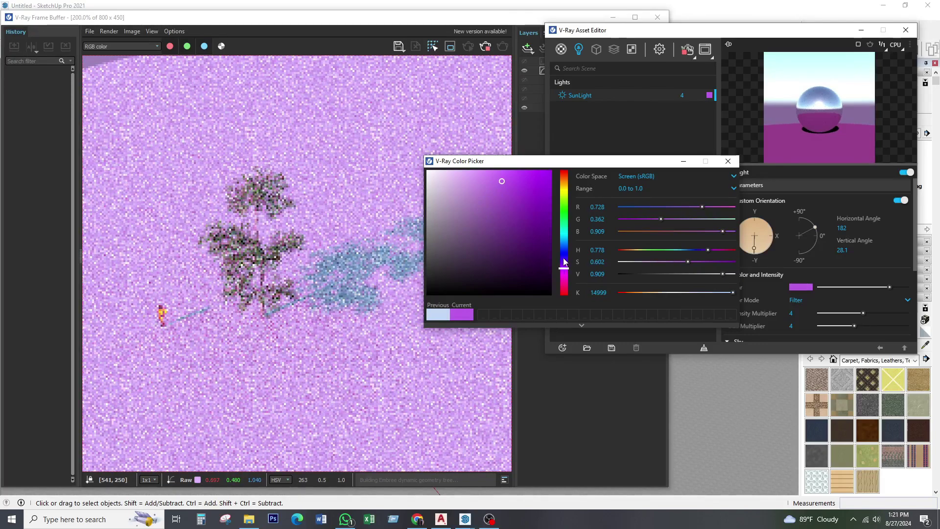
{"action": "left_click_drag", "start_coordinate": [564, 262], "coordinate": [564, 248]}
{"action": "left_click", "coordinate": [505, 197]}
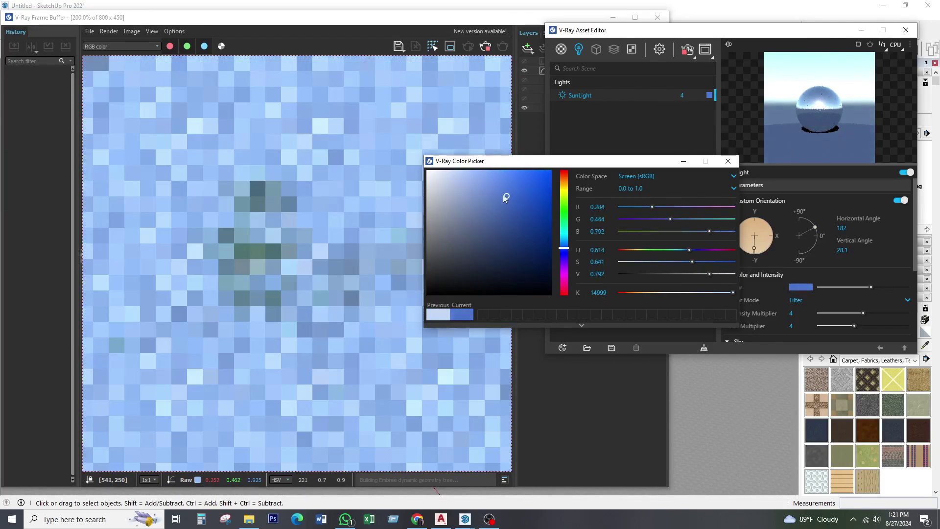
{"action": "left_click_drag", "start_coordinate": [506, 197], "coordinate": [448, 172]}
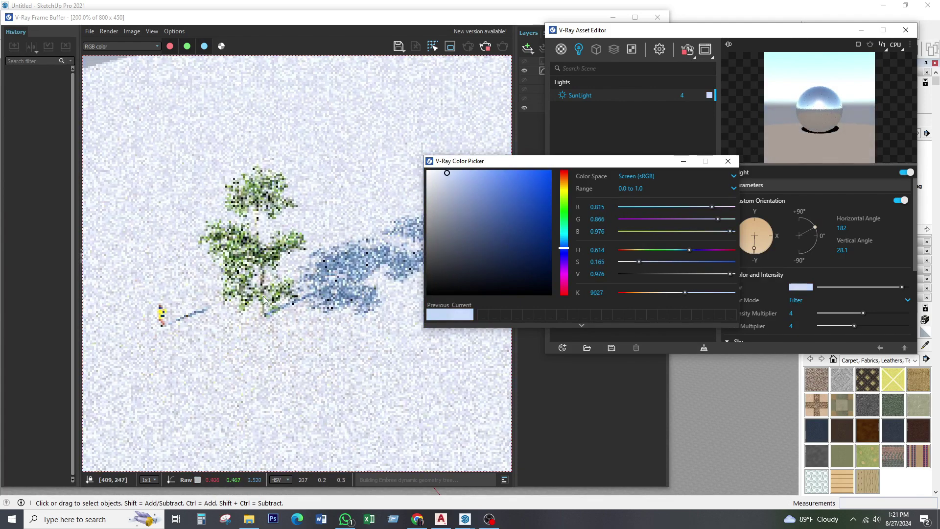
{"action": "scroll", "coordinate": [265, 299], "scroll_direction": "down", "scroll_amount": 2}
{"action": "scroll", "coordinate": [282, 272], "scroll_direction": "up", "scroll_amount": 2}
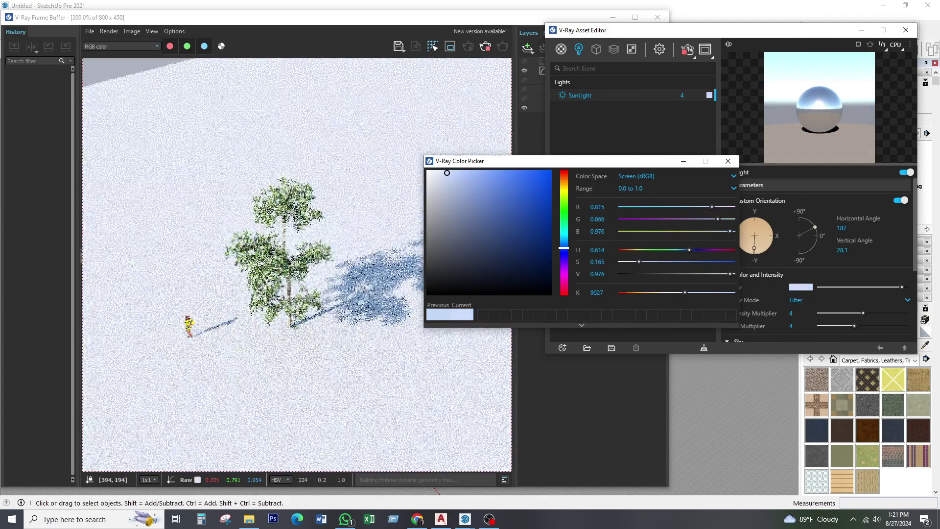
{"action": "scroll", "coordinate": [294, 240], "scroll_direction": "up", "scroll_amount": 2}
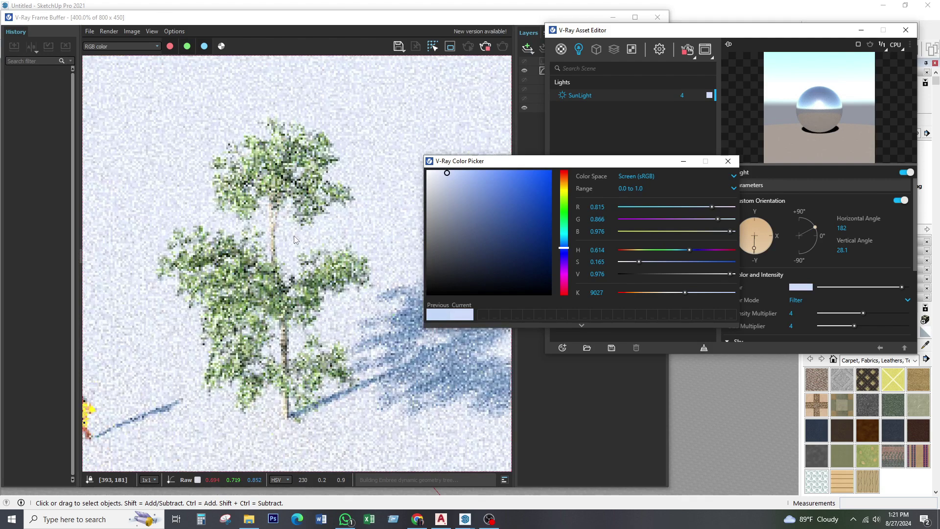
{"action": "left_click", "coordinate": [728, 162]}
Set the V-Ray SunLight's Custom Orientation to horizontal angle 12.9 and vertical angle 43.8
{"action": "scroll", "coordinate": [362, 261], "scroll_direction": "down", "scroll_amount": 2}
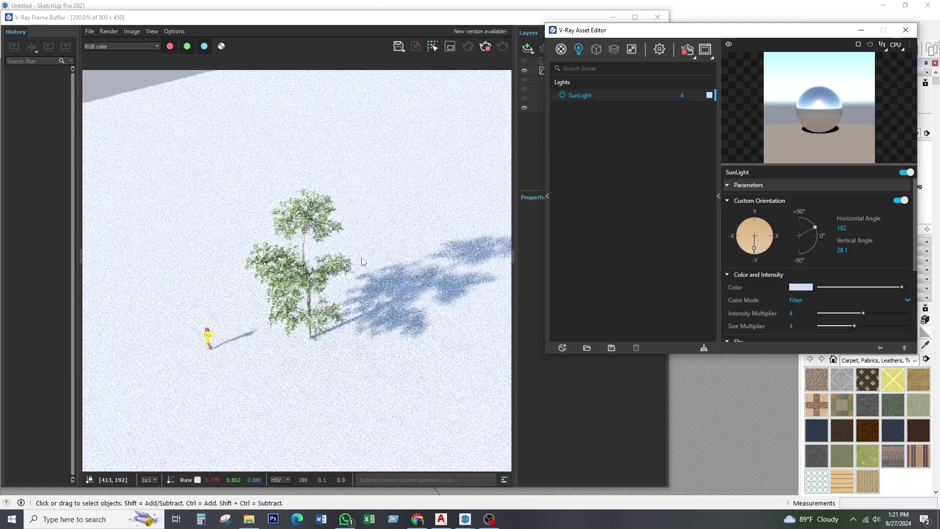
{"action": "left_click_drag", "start_coordinate": [753, 250], "coordinate": [770, 252]}
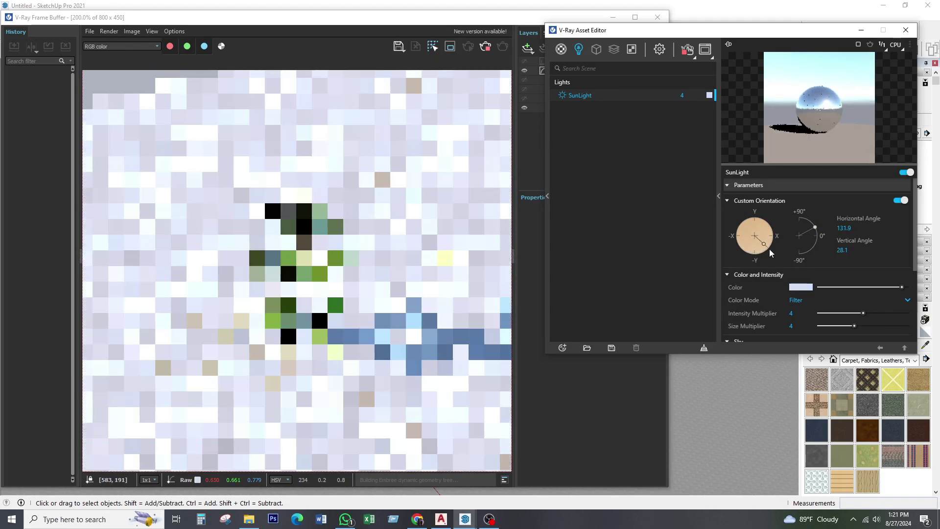
{"action": "mouse_move", "coordinate": [770, 249]}
{"action": "left_mouse_down"}
{"action": "mouse_move", "coordinate": [758, 226]}
{"action": "mouse_move", "coordinate": [746, 224]}
{"action": "left_mouse_up"}
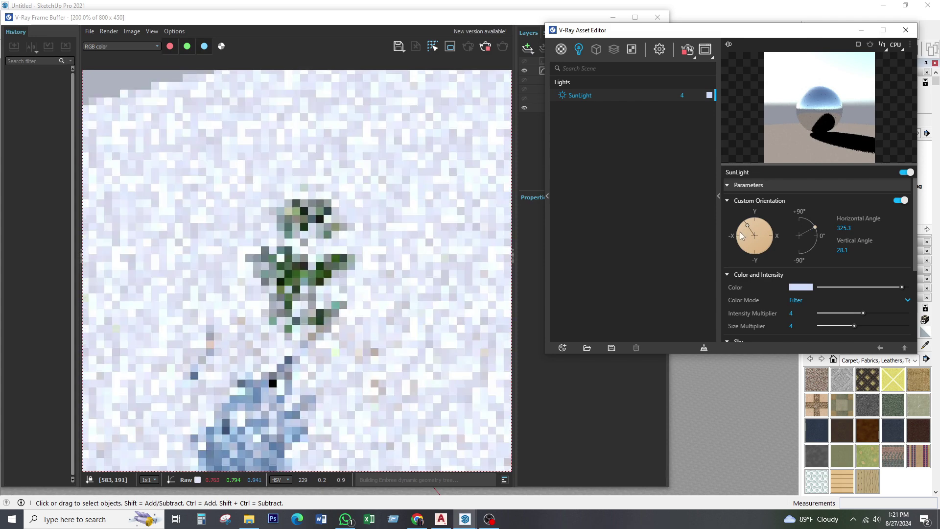
{"action": "left_click_drag", "start_coordinate": [746, 223], "coordinate": [757, 221]}
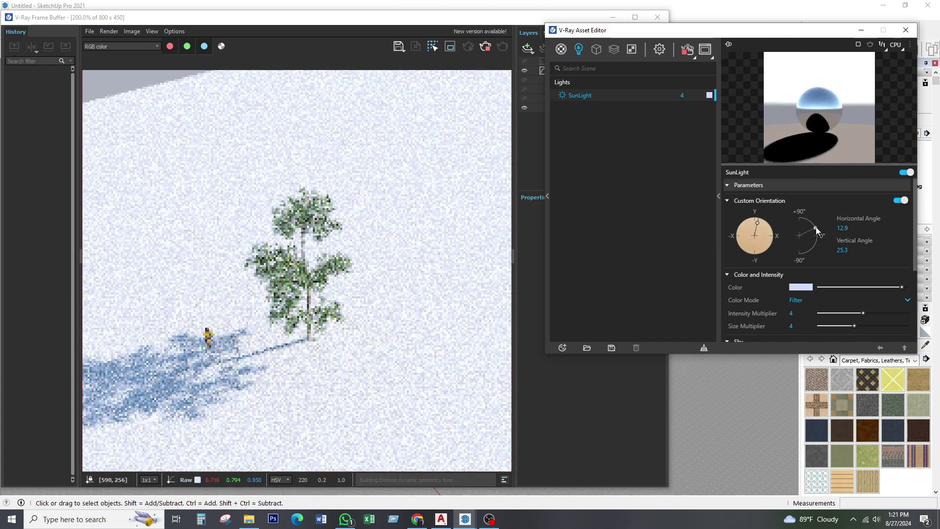
{"action": "left_click_drag", "start_coordinate": [816, 228], "coordinate": [814, 222]}
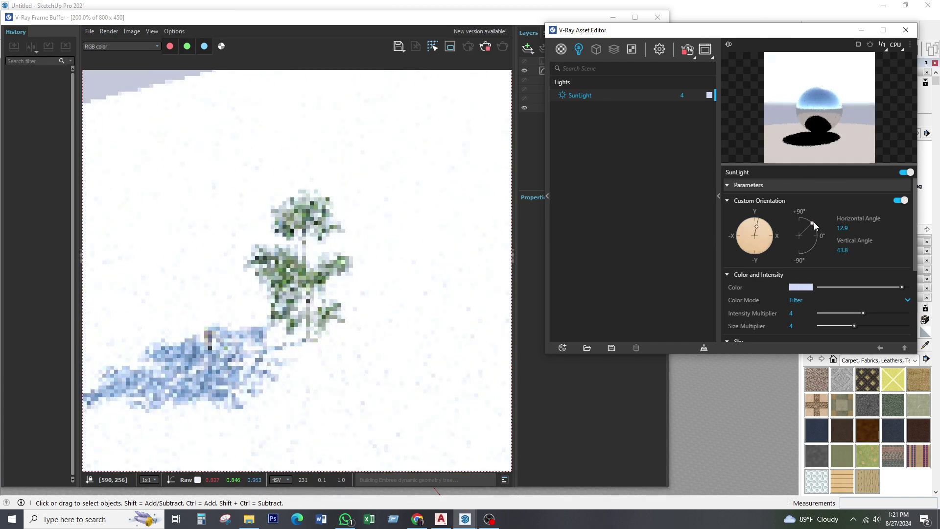